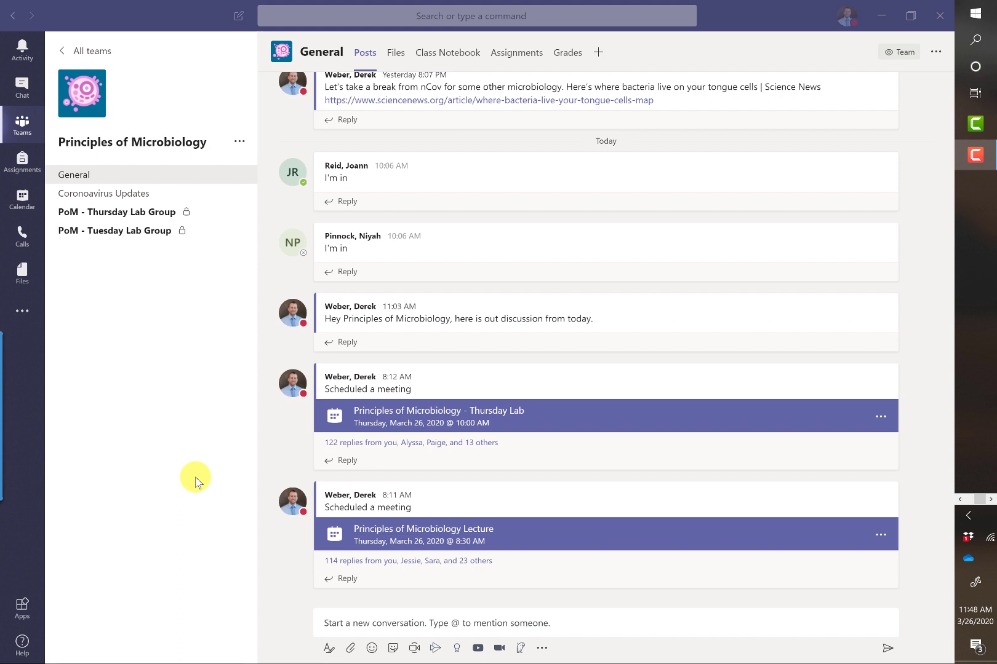
Step: Expand the lecture post's replies and scroll down to the 1h 9m and 1h 11m recordings
left_click(368, 562)
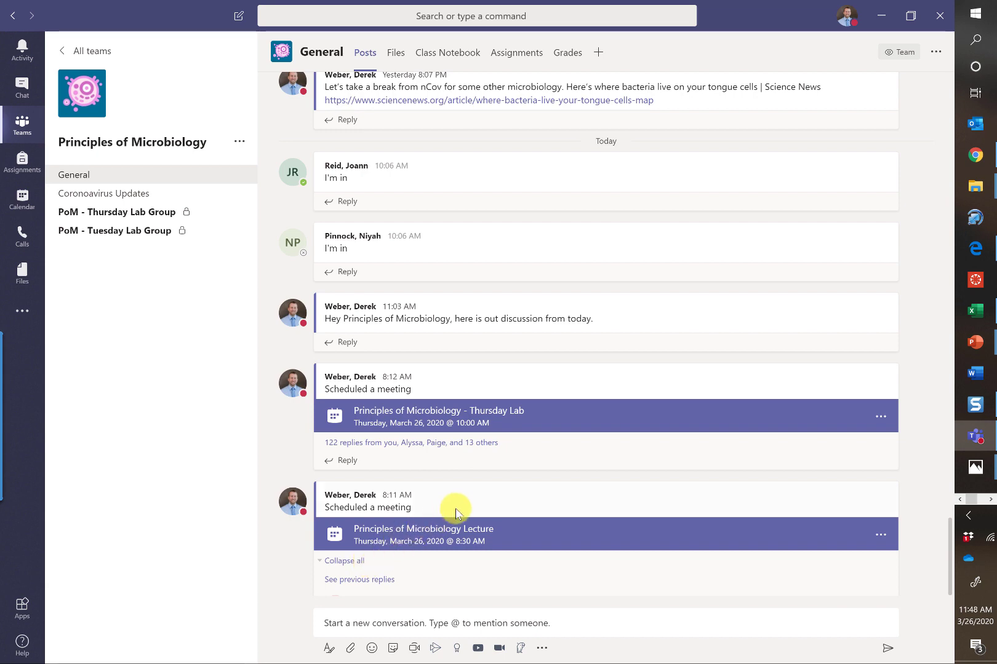
scroll(462, 508, "down", 3)
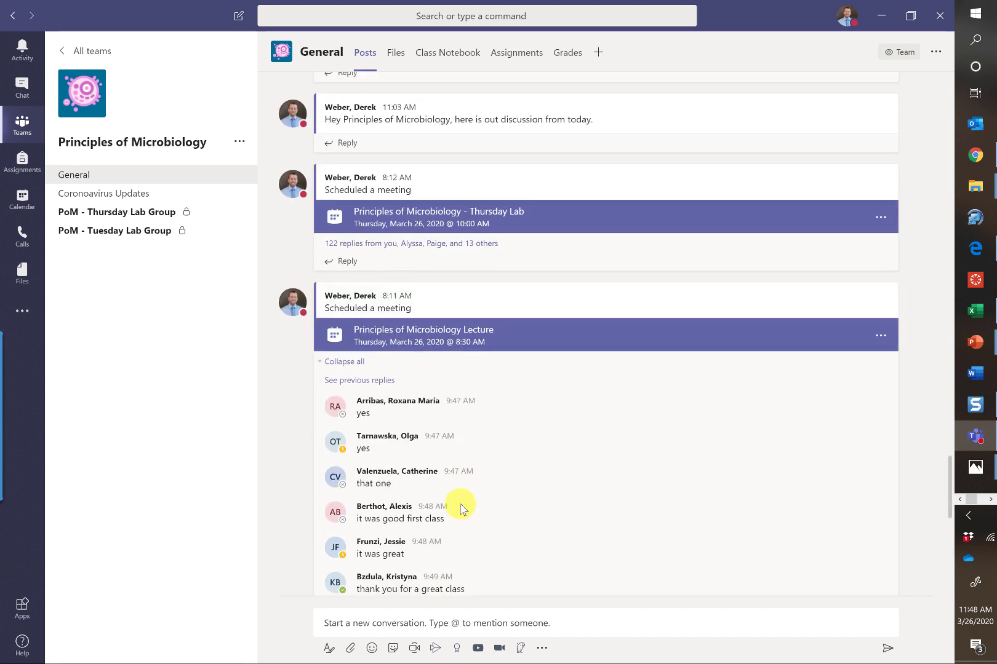
scroll(461, 507, "down", 3)
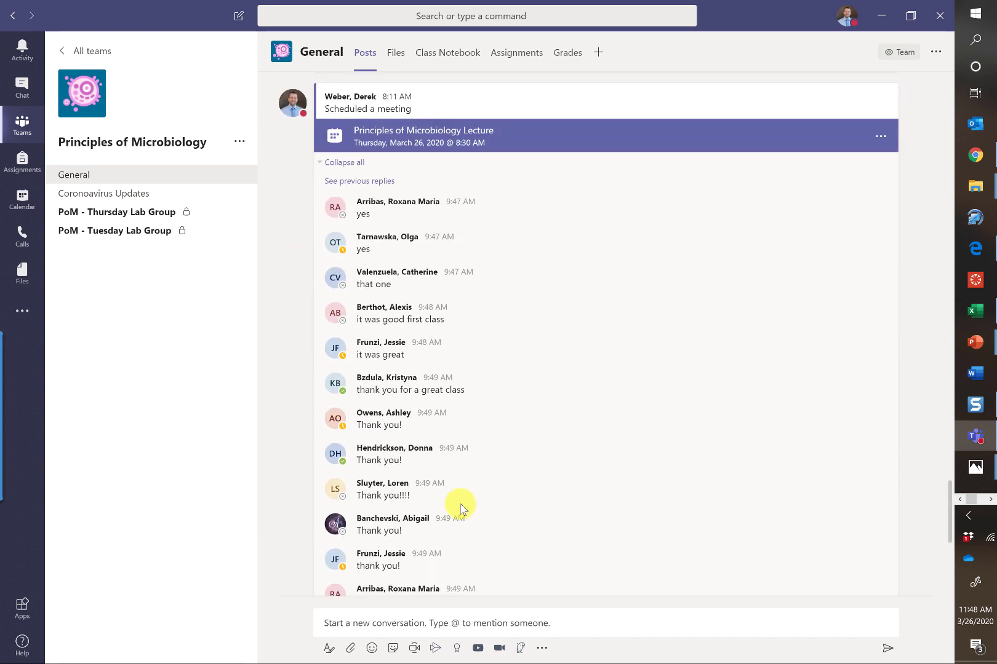
scroll(461, 508, "down", 3)
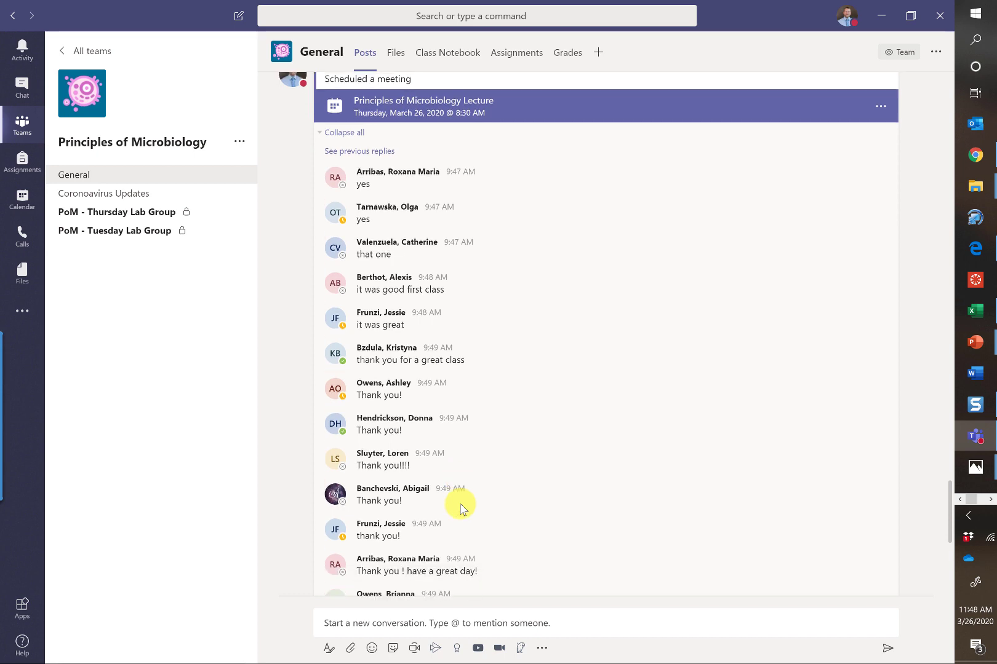
scroll(461, 508, "down", 1)
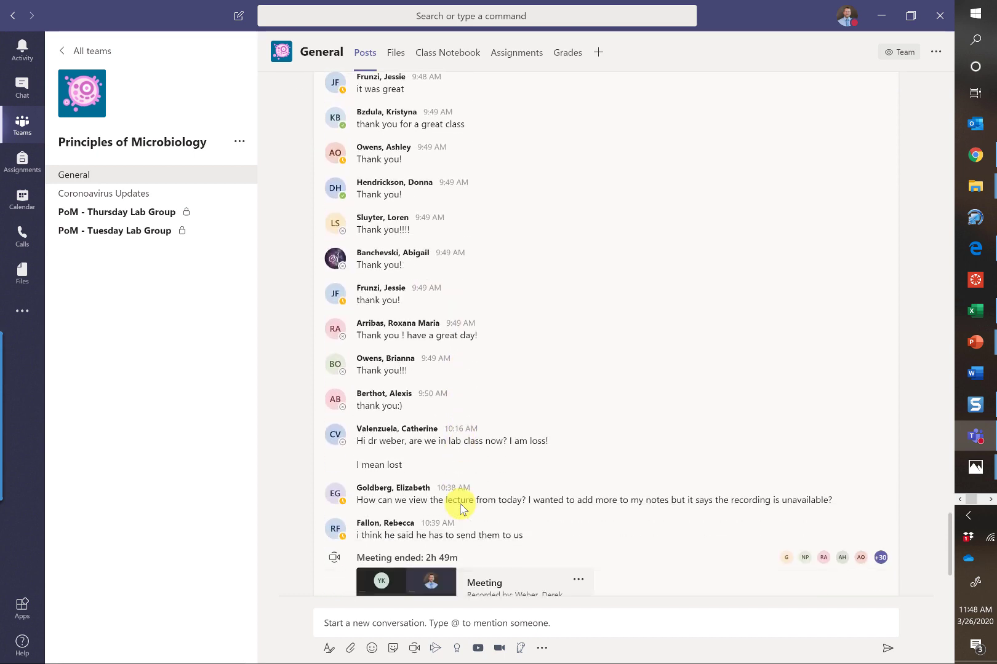
scroll(462, 508, "down", 3)
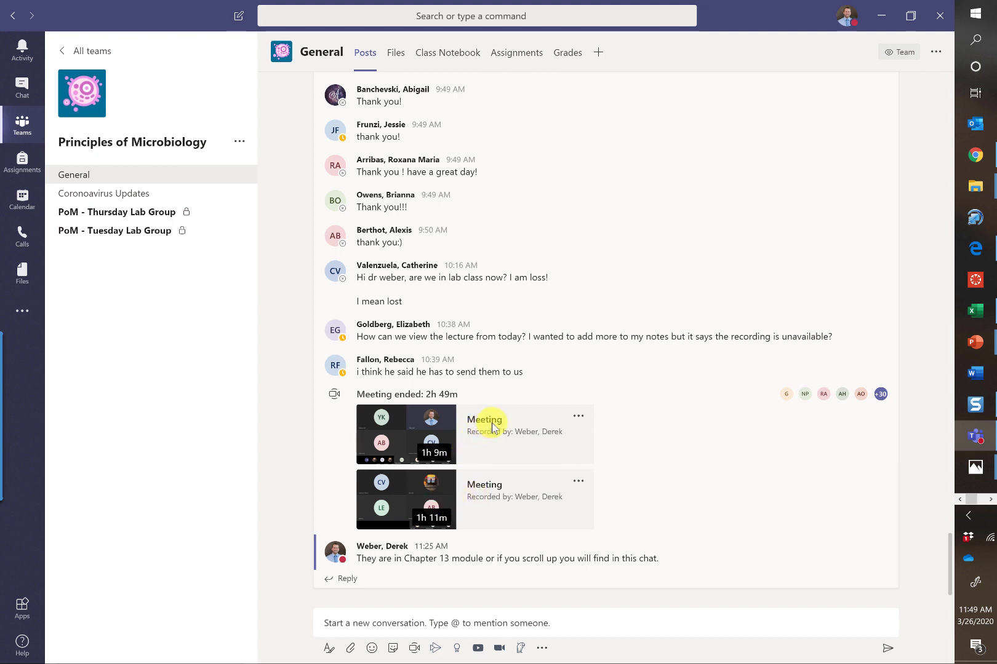
Step: Open the 1h 9m recording, 'Meeting in "General"', in Microsoft Stream and briefly play it
left_click(578, 419)
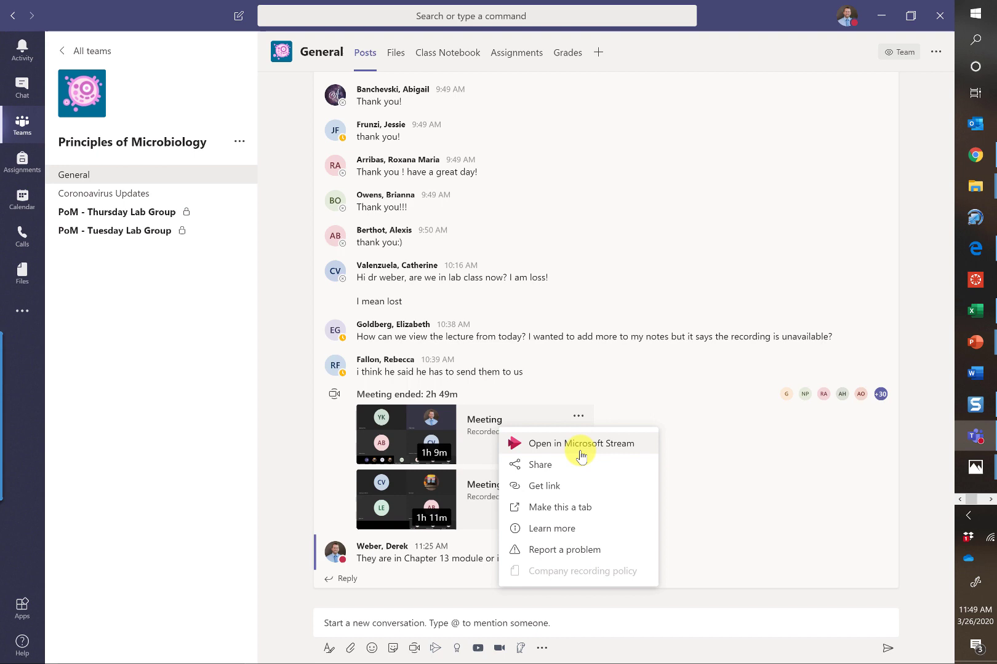
left_click(581, 444)
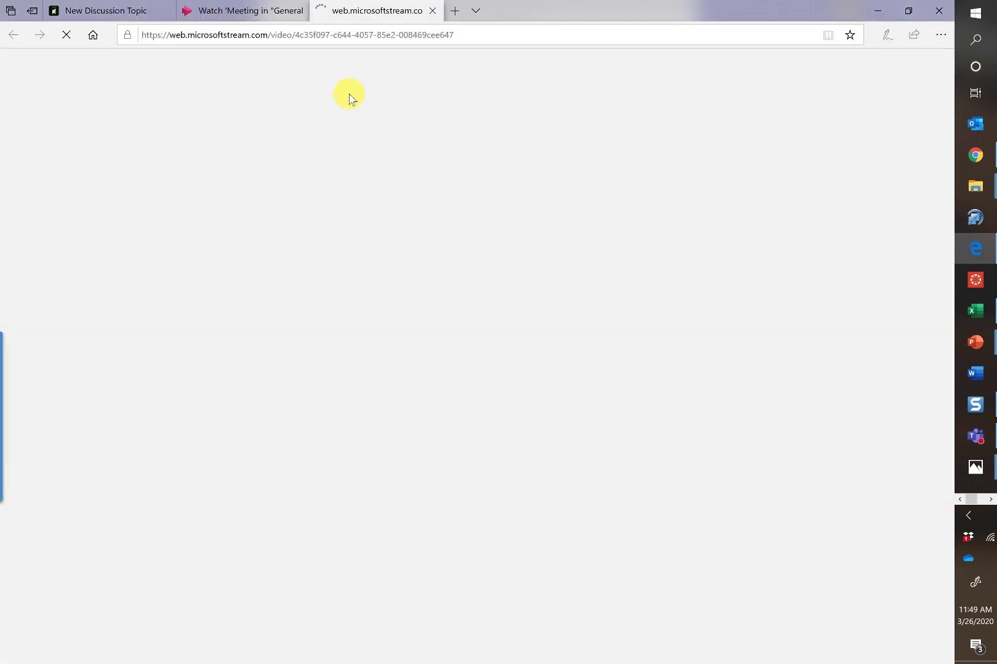
left_click(299, 13)
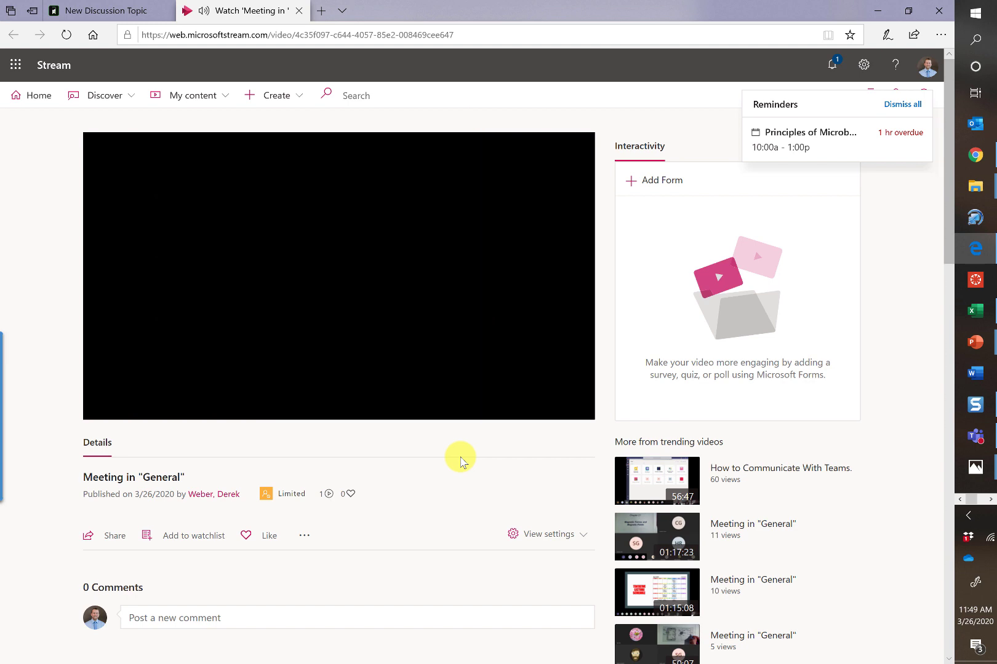
left_click(100, 405)
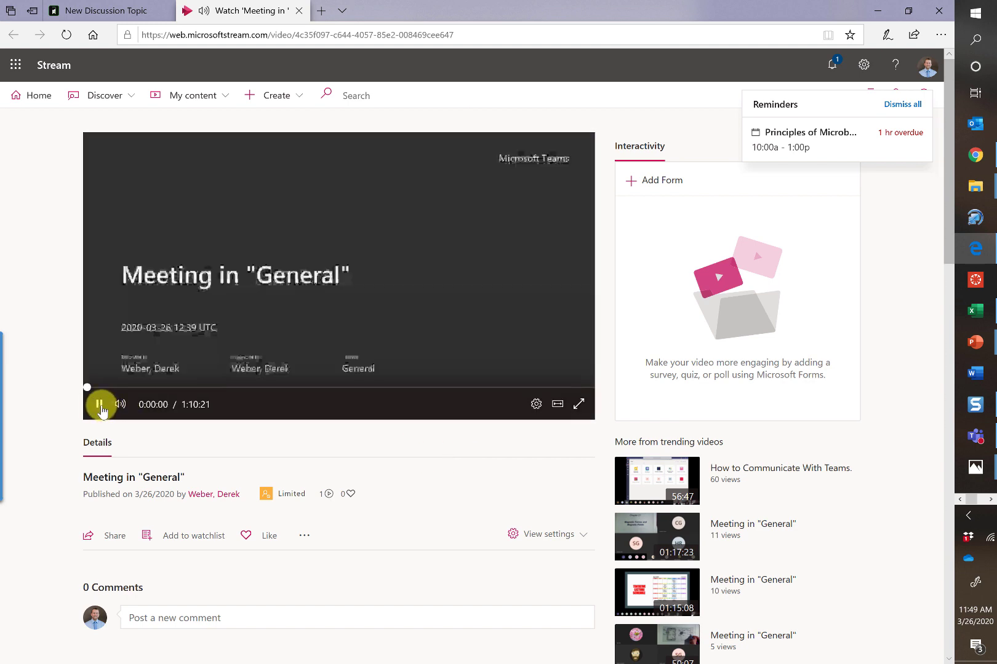
left_click(100, 406)
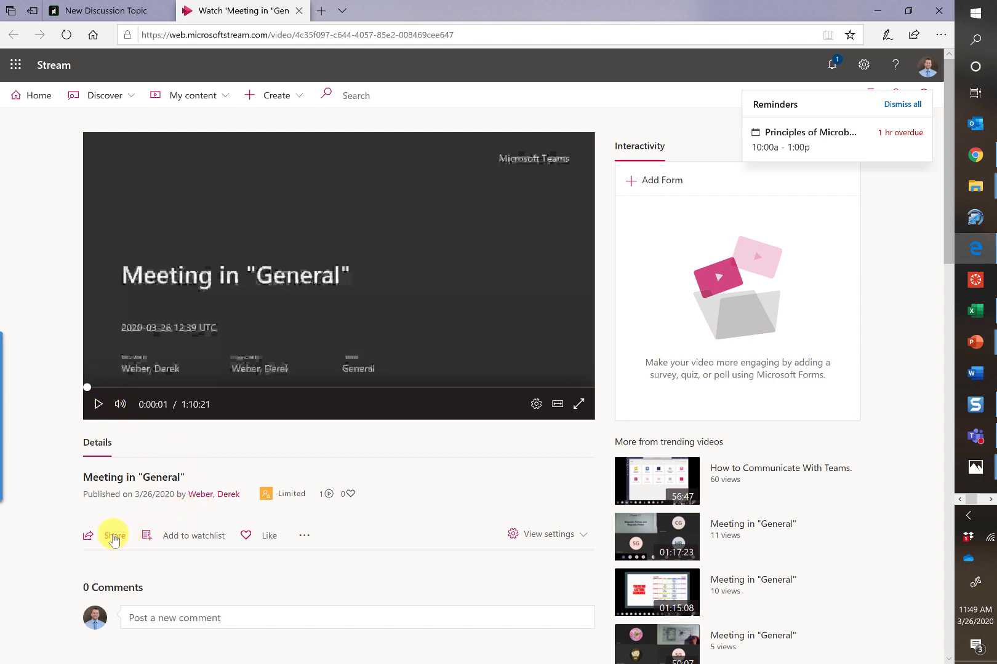
Step: Open the video's Share dialog and dismiss all overdue meeting reminders
left_click(114, 538)
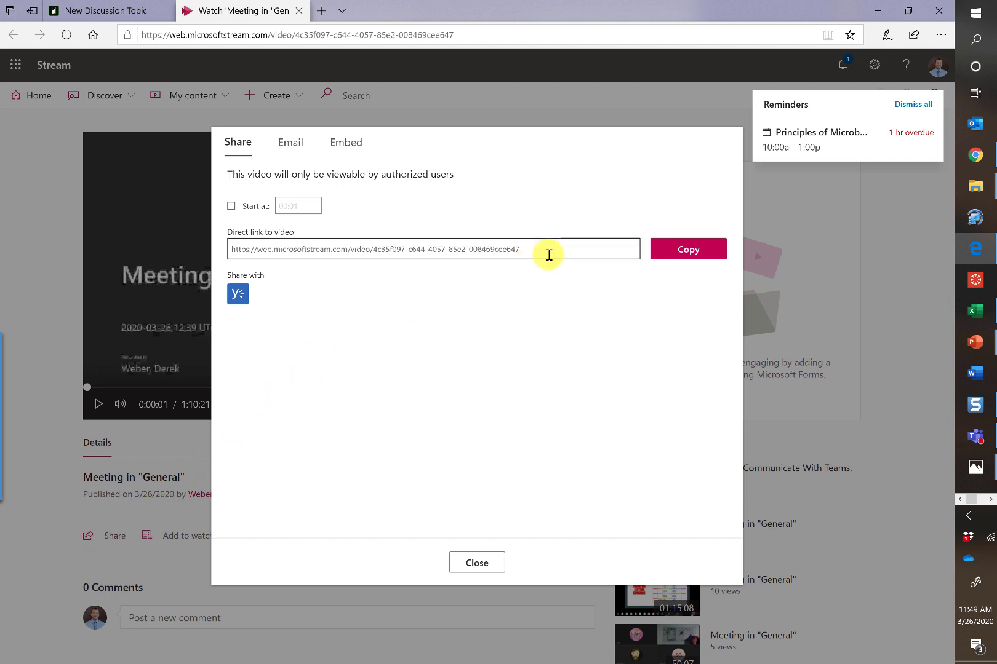
left_click(919, 106)
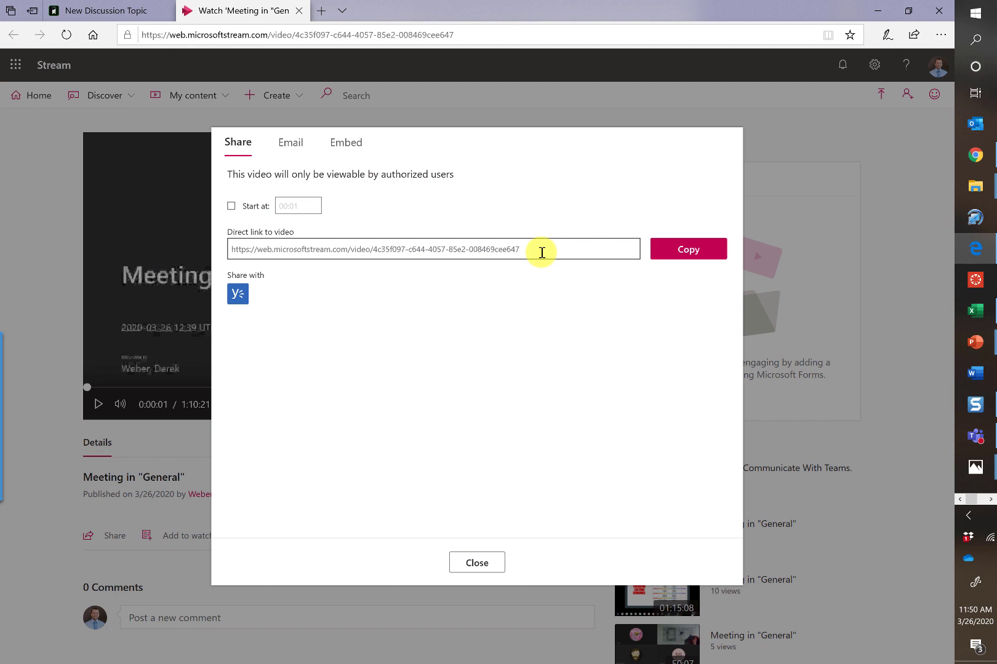
Step: Copy the video's 1280 x 720 embed code from the Embed tab and close the dialog
left_click(354, 148)
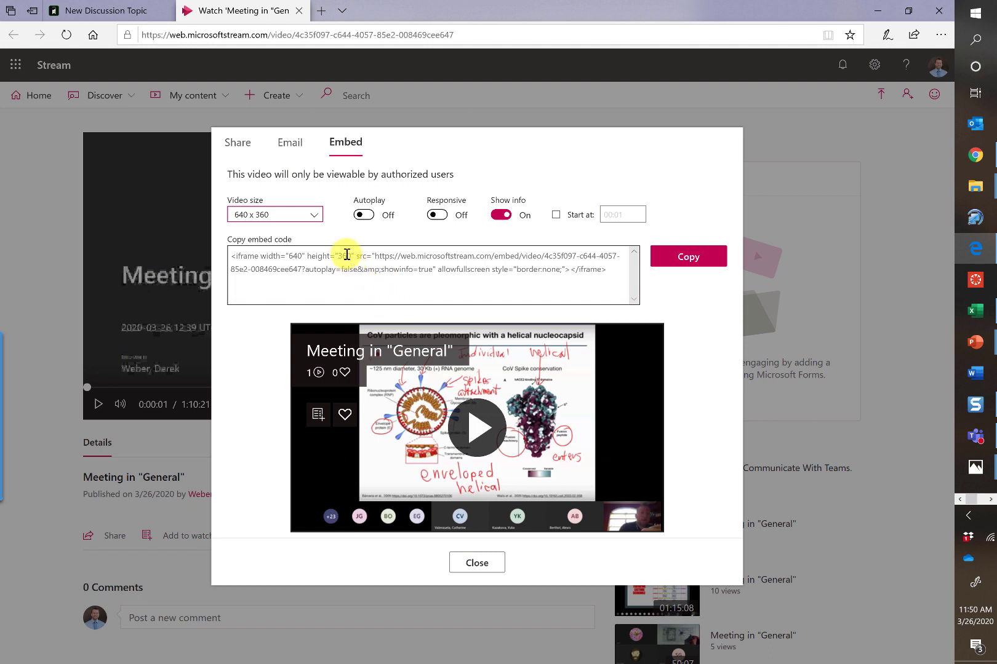
left_click(318, 215)
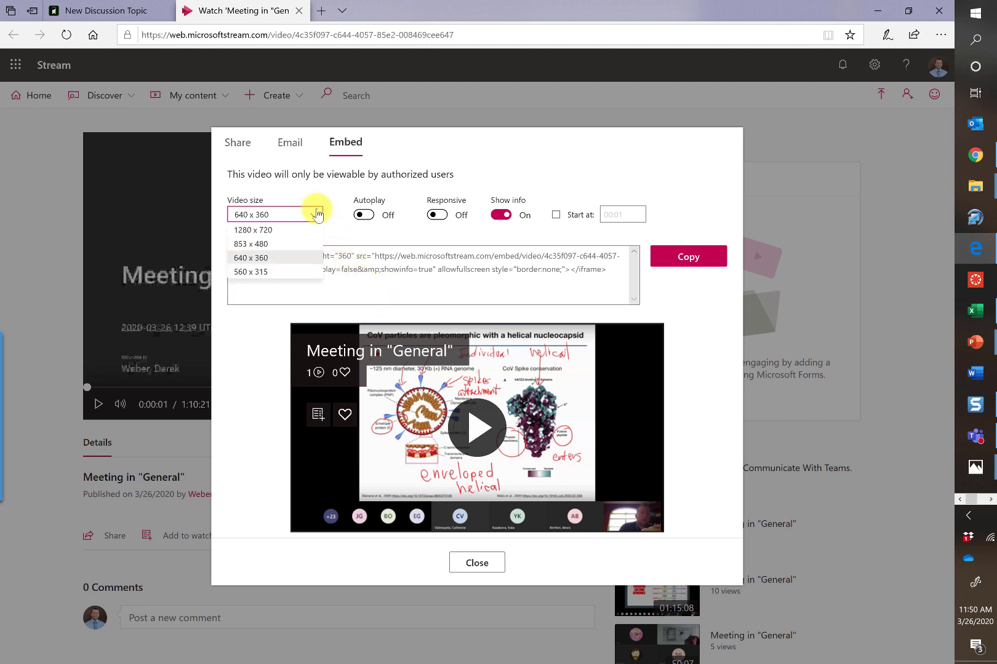
left_click(287, 230)
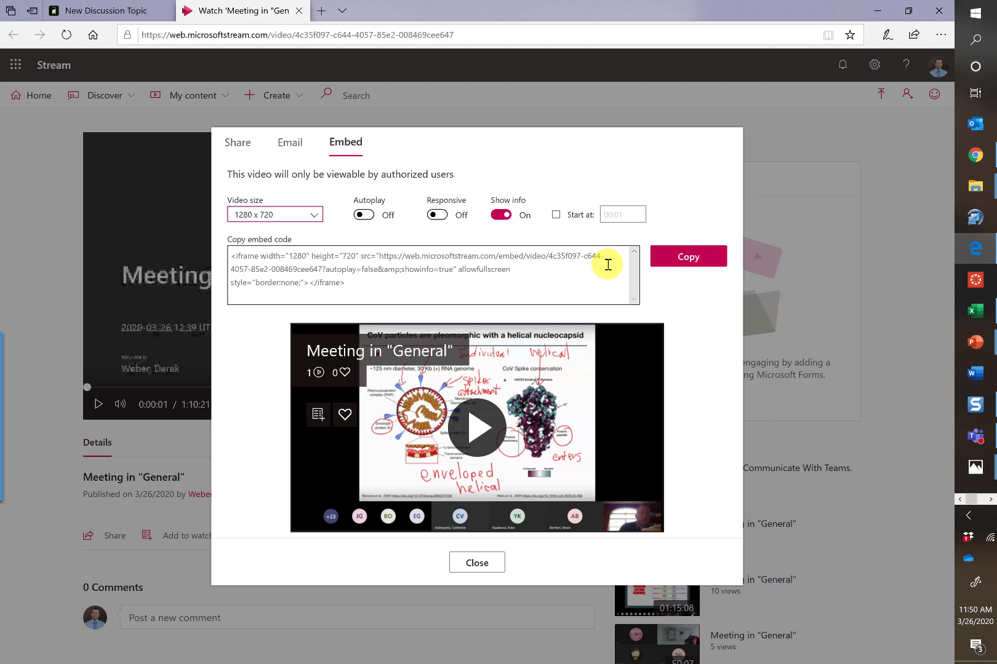
left_click(684, 263)
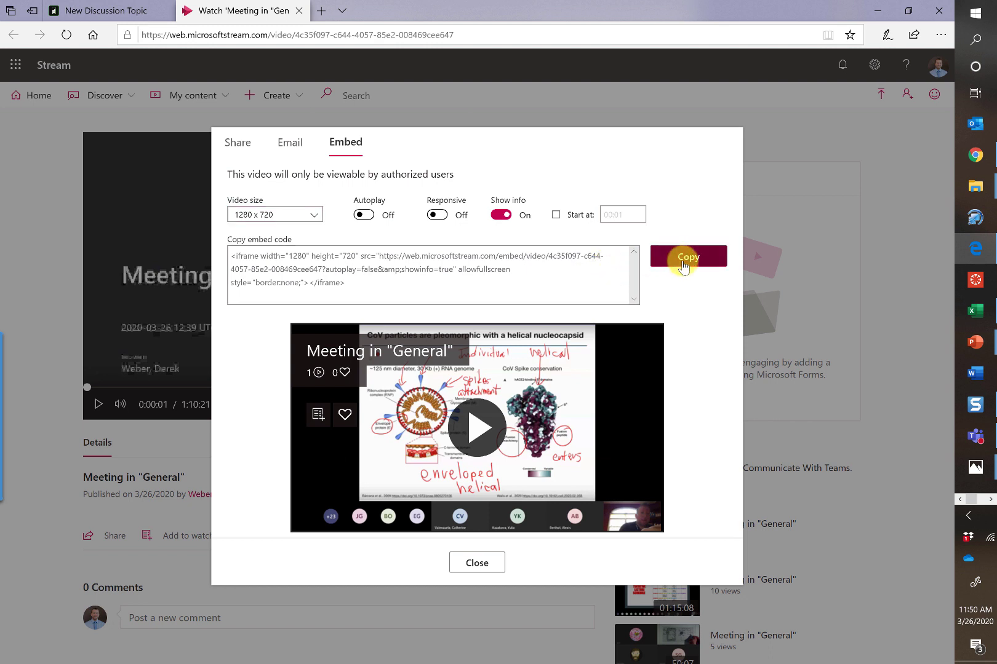
left_click(486, 563)
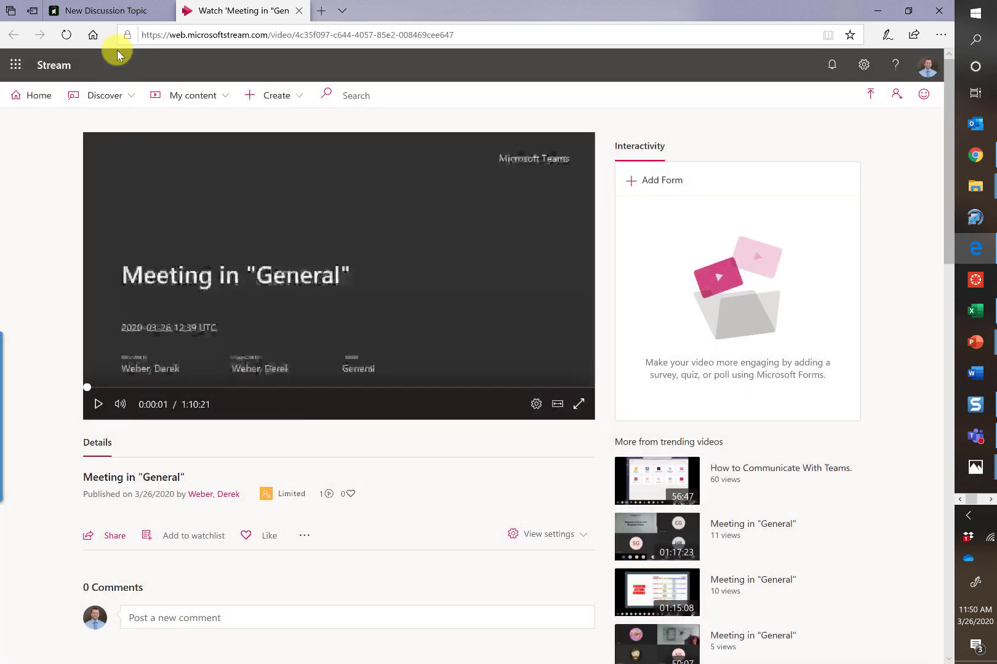
Step: Switch the Thursday 3/26 discussion description to the Rich Content Editor and add a blank line below the prompt
left_click(112, 5)
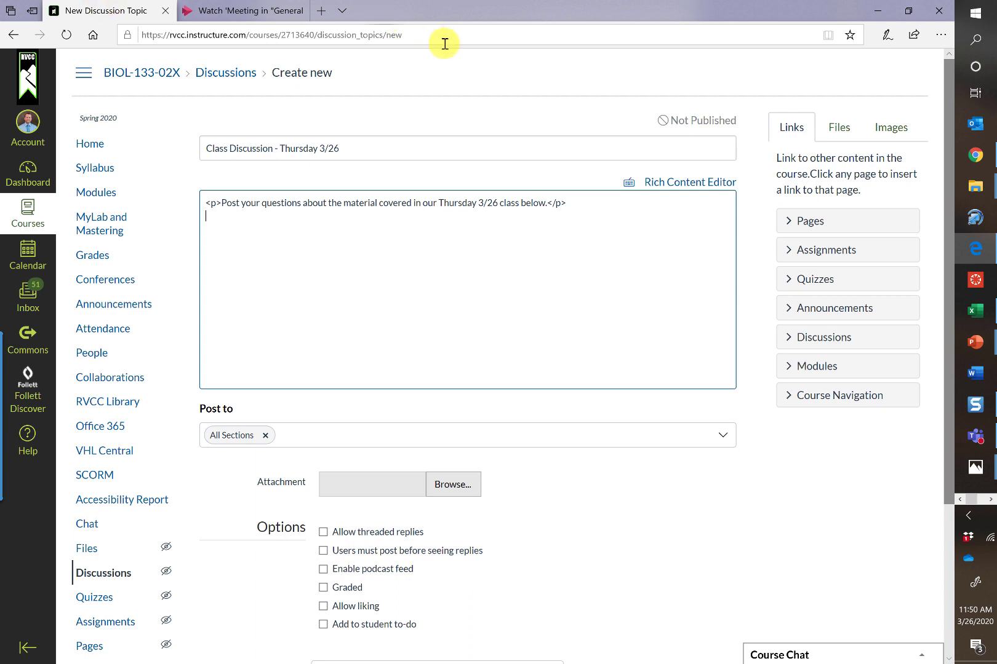
left_click(662, 183)
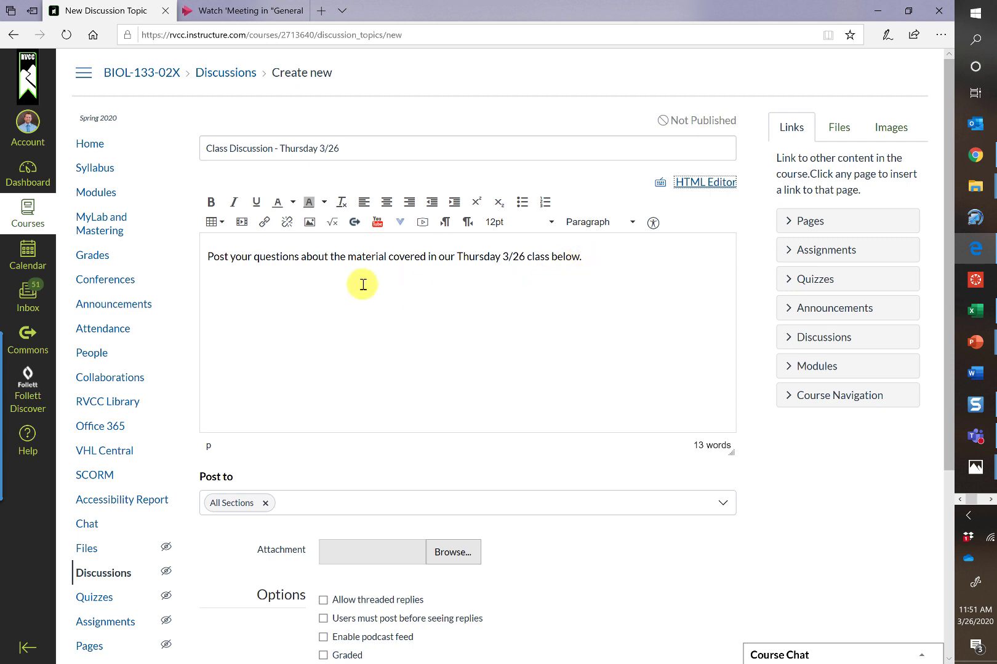
left_click(242, 224)
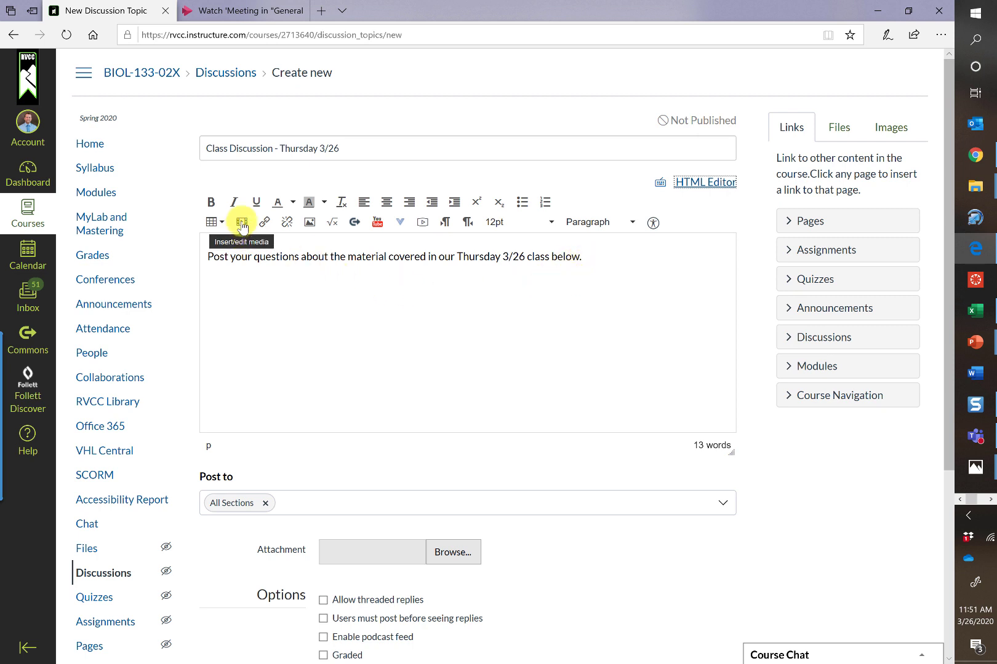
left_click(242, 225)
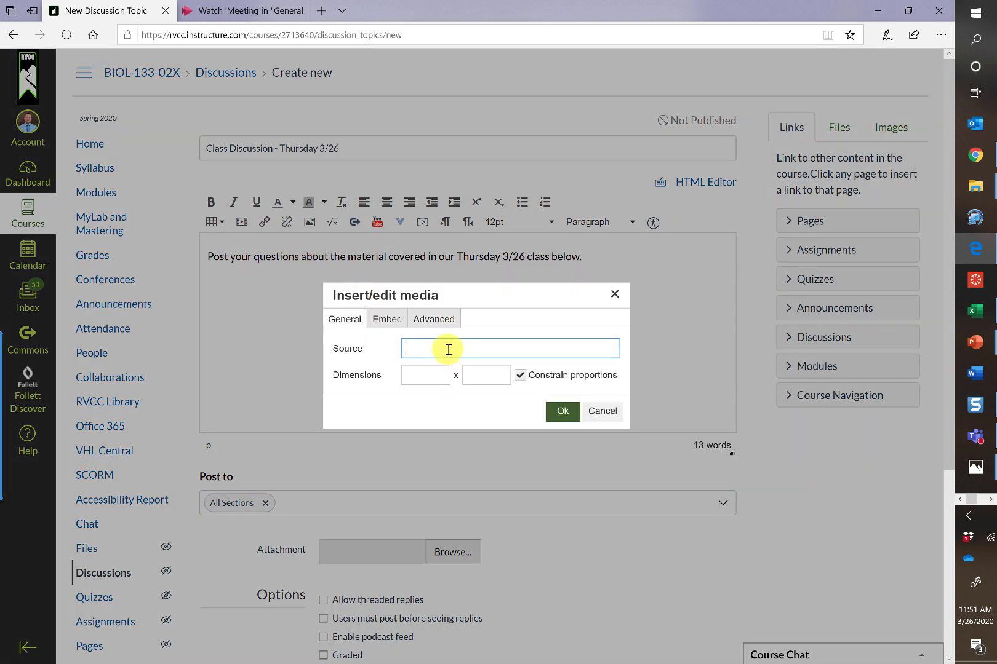
left_click(615, 294)
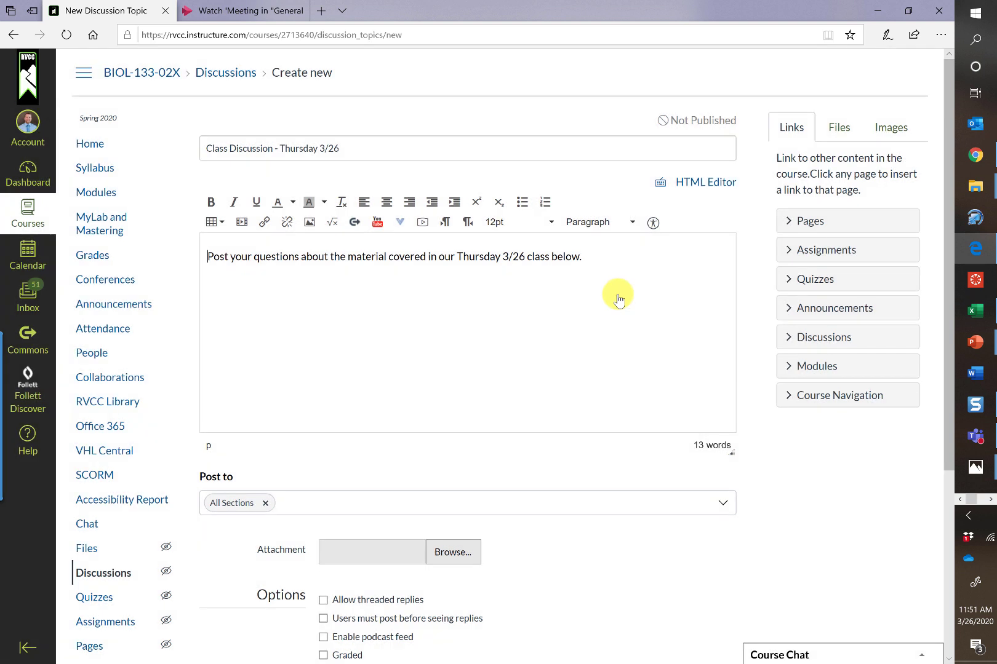
left_click(592, 261)
key("Return")
Step: Paste the Stream embed iframe into the description's HTML source and return to formatted view
left_click(697, 184)
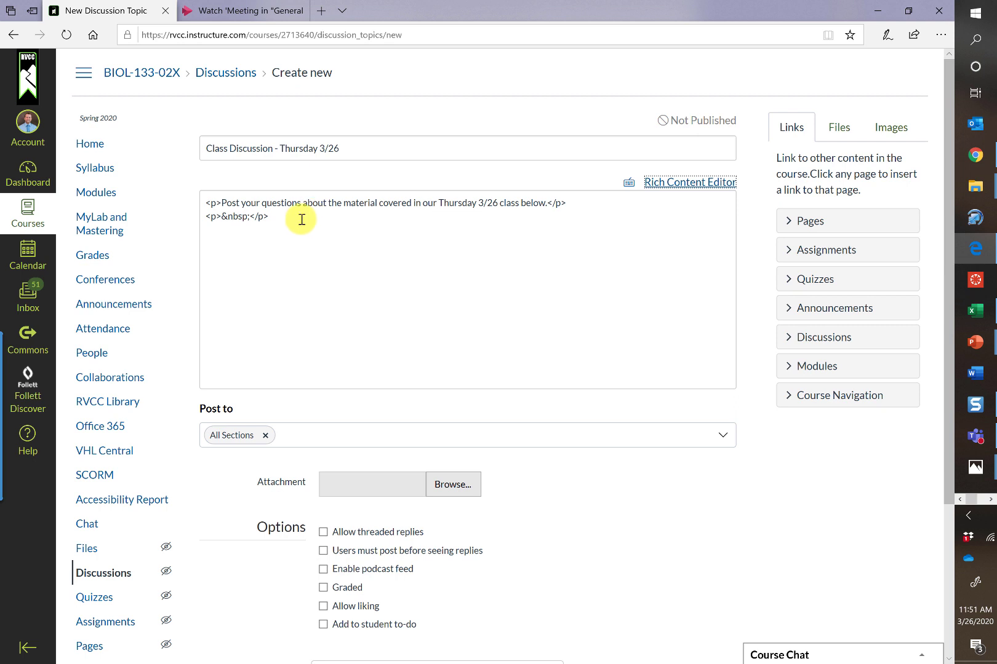
left_click(260, 234)
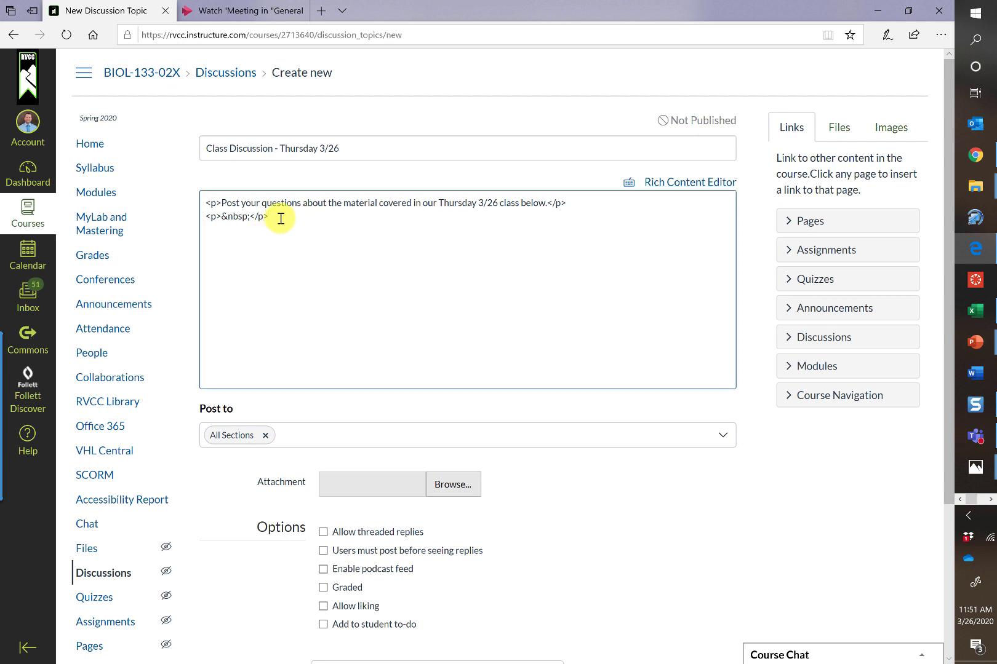
right_click(235, 232)
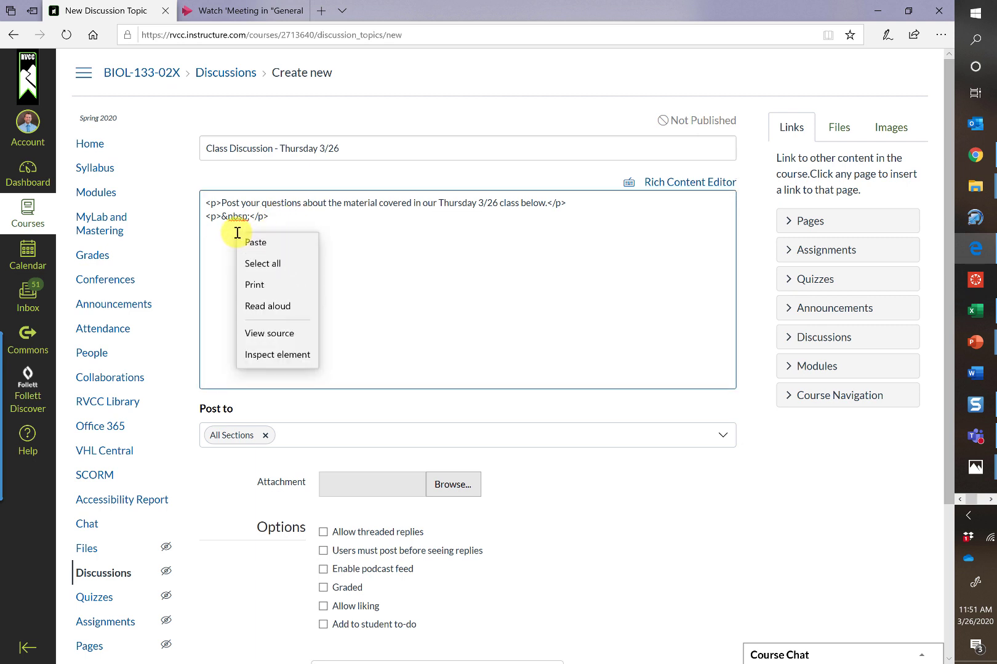
left_click(253, 246)
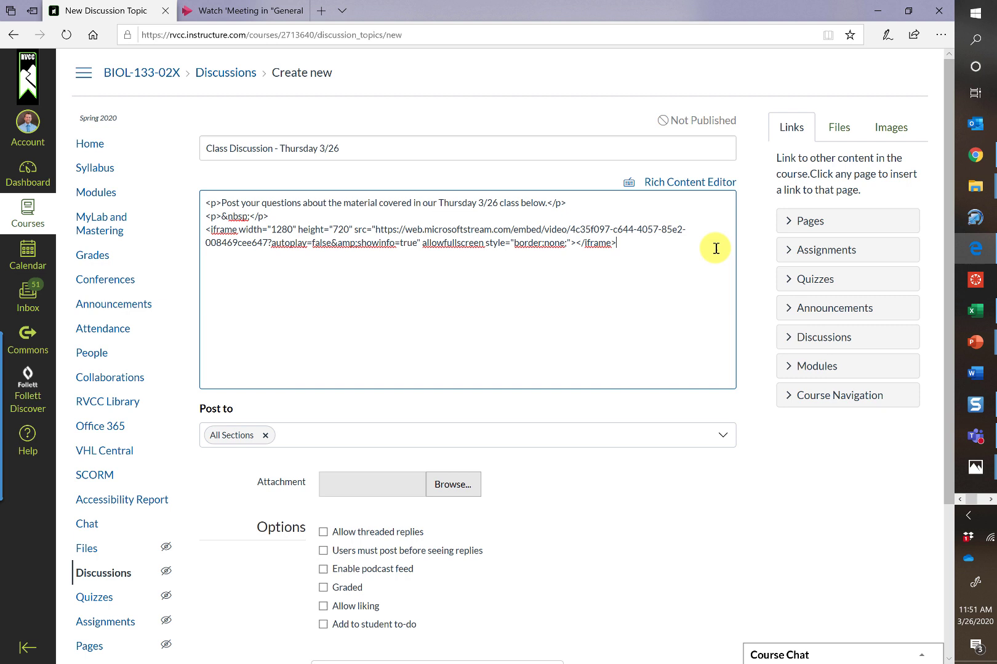
left_click(704, 183)
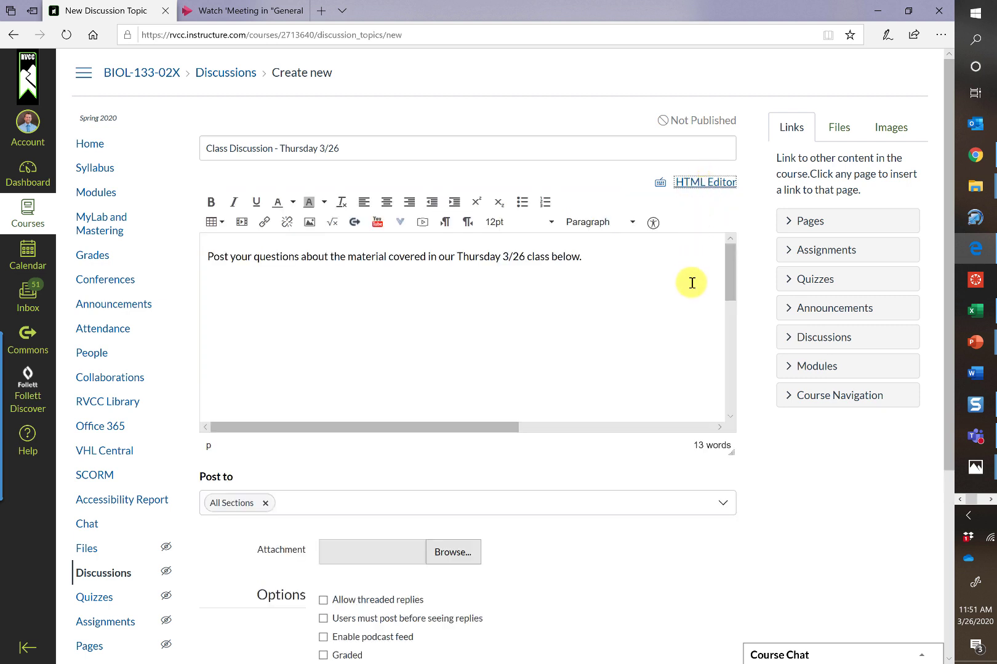
Step: Save and publish the discussion topic for All Sections
scroll(691, 286, "down", 1)
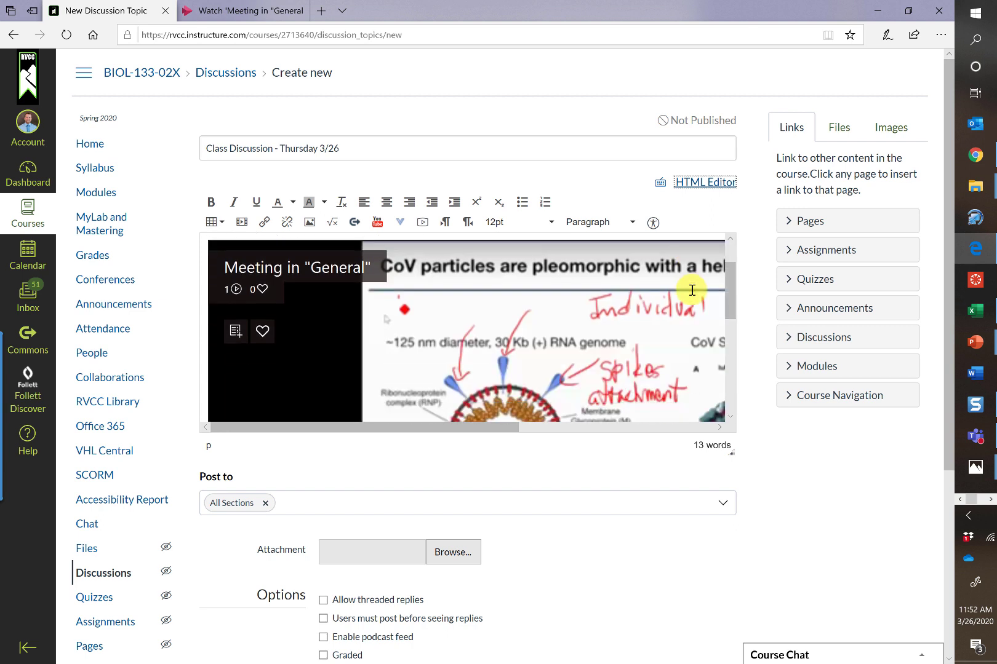
scroll(691, 290, "down", 4)
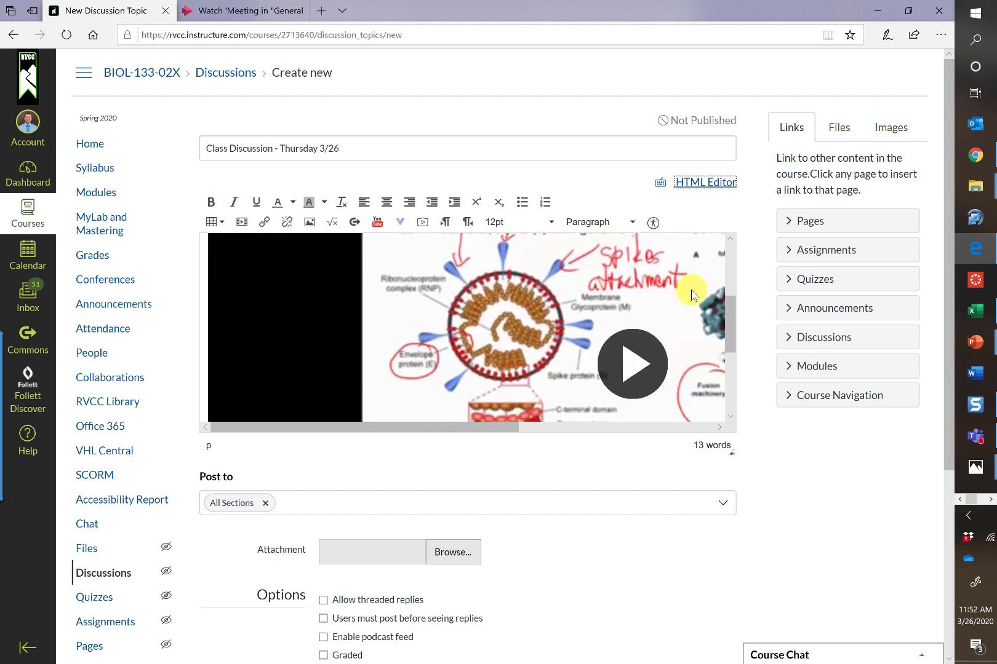
scroll(691, 289, "down", 1)
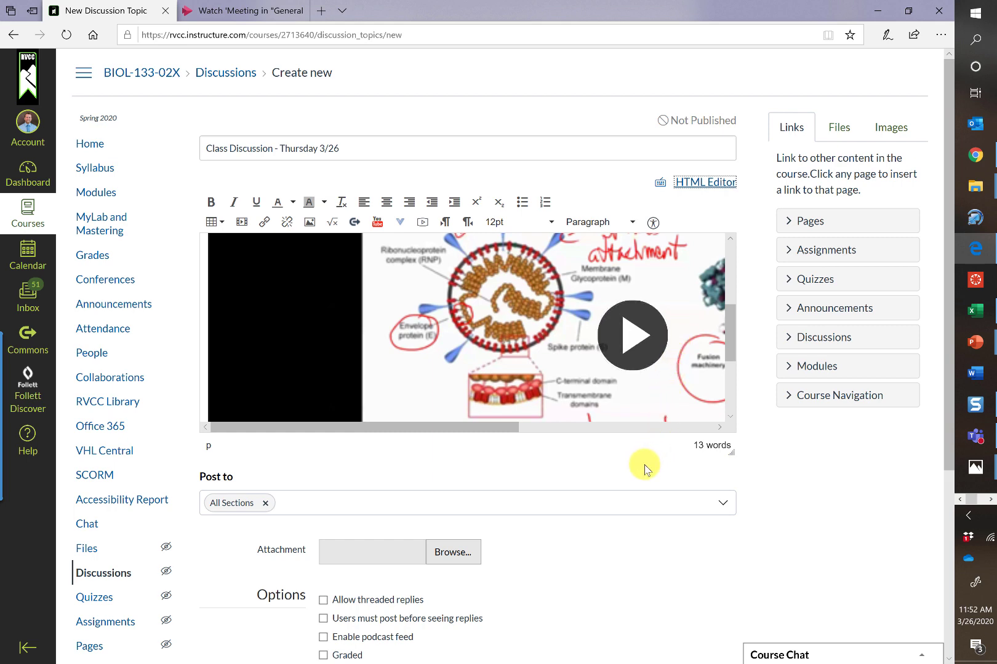
scroll(644, 470, "down", 5)
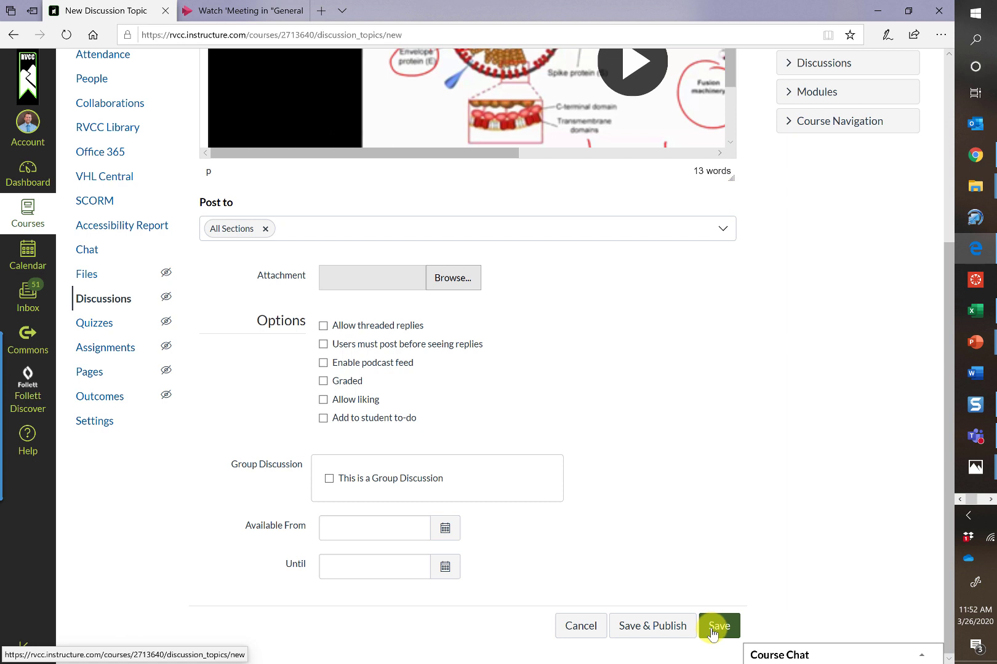
left_click(662, 635)
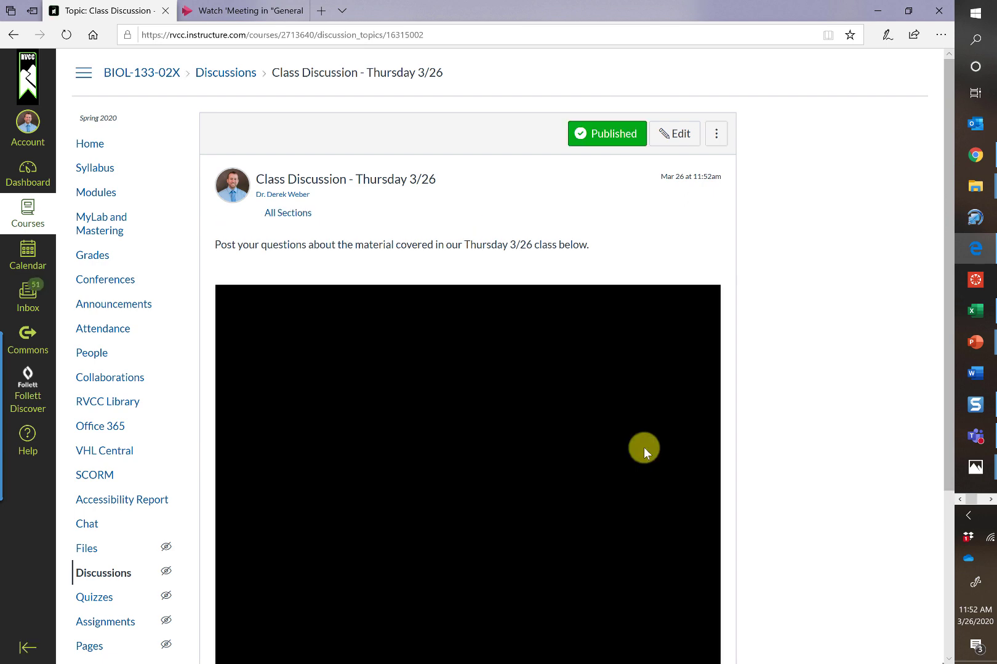
Step: Play the embedded recording, jump to about 23 minutes, mute it, and toggle fullscreen on and off
scroll(645, 453, "down", 3)
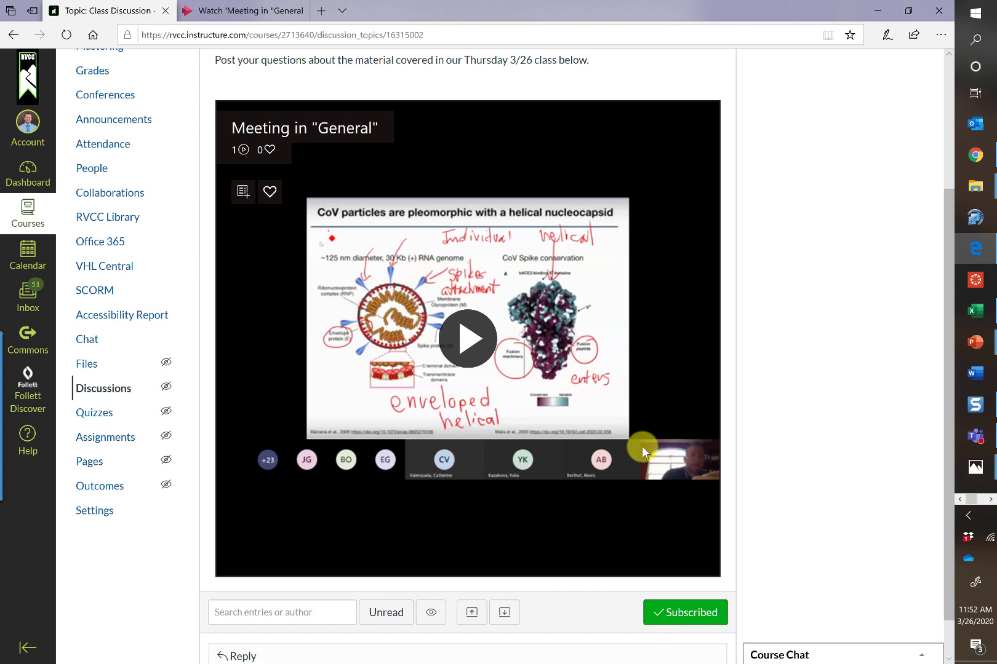
left_click(461, 334)
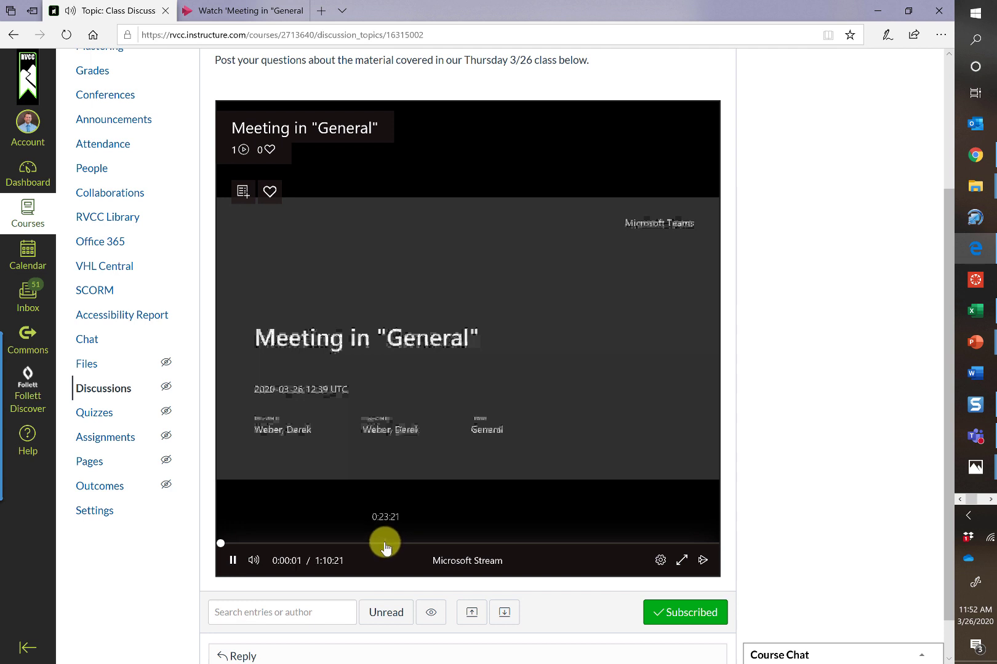
left_click(384, 544)
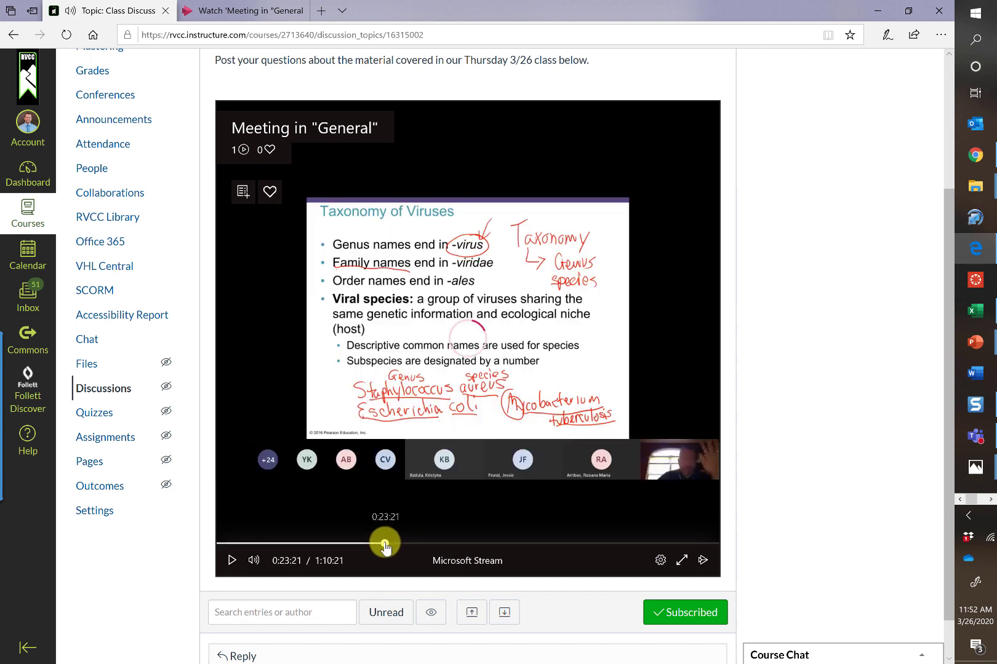
left_click(253, 560)
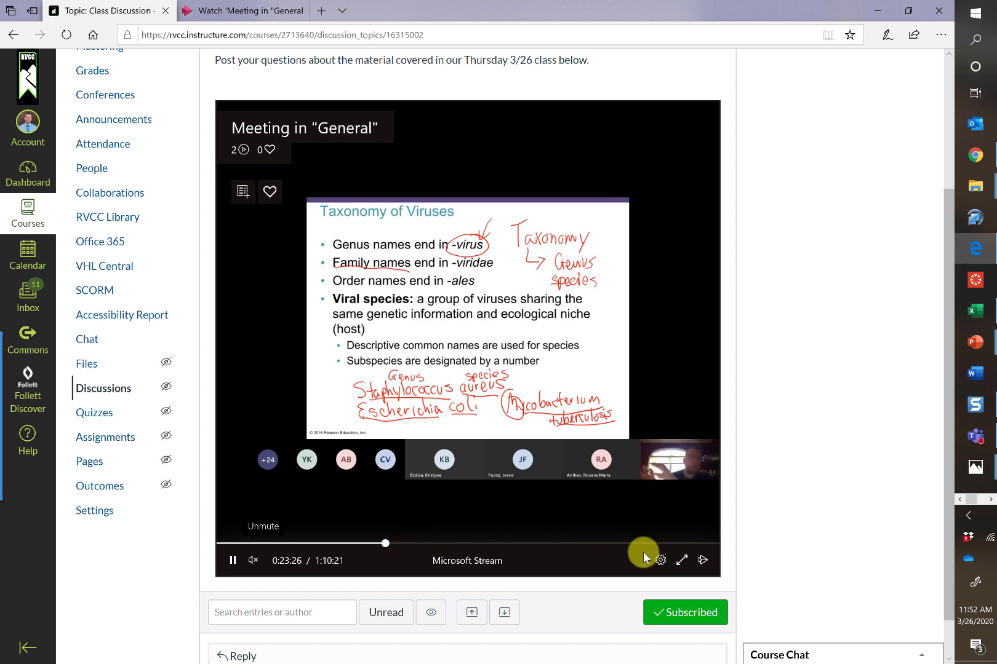
left_click(681, 559)
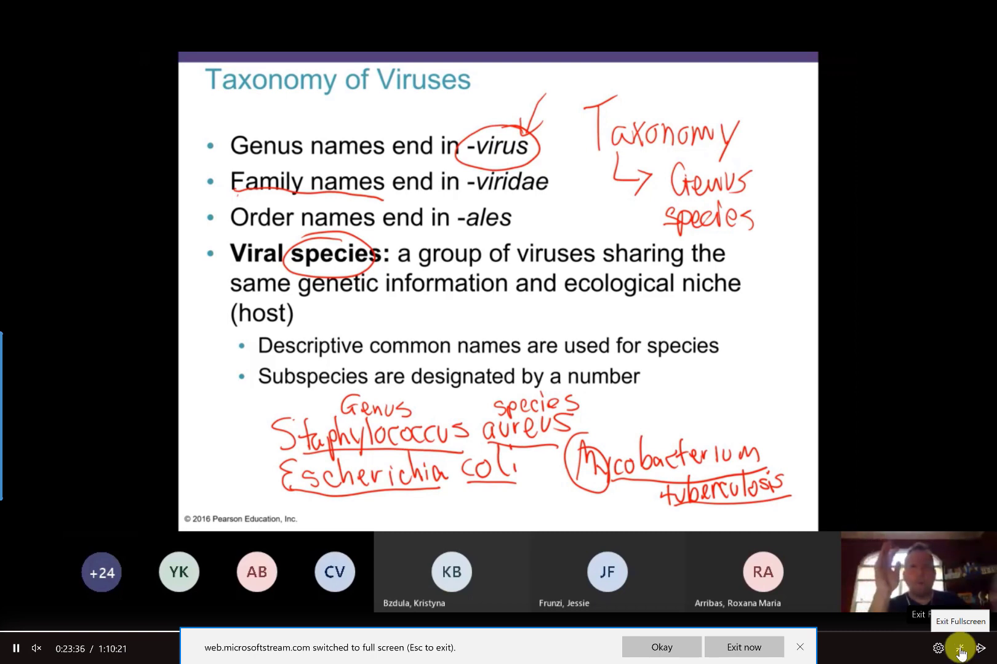
left_click(961, 651)
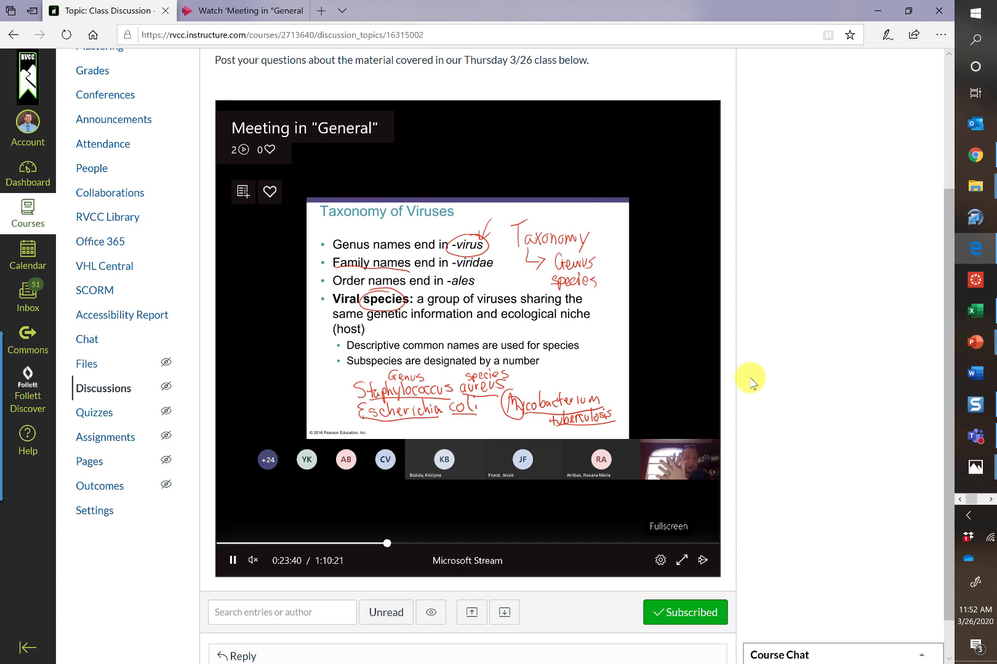
Step: Open a reply box on the discussion, then go to the course Pages
scroll(749, 384, "up", 2)
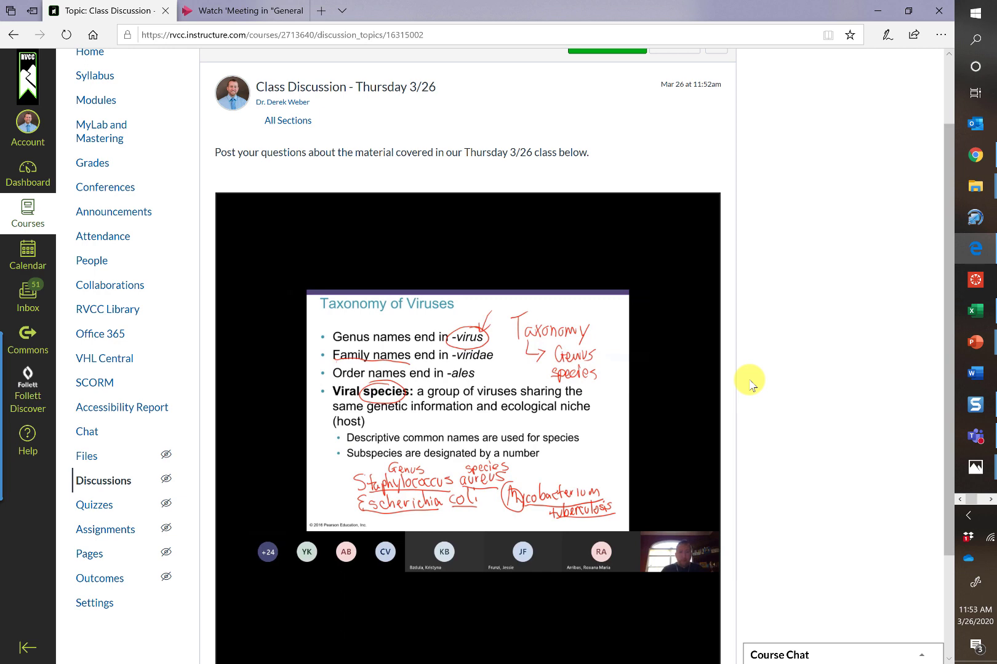
scroll(750, 388, "down", 2)
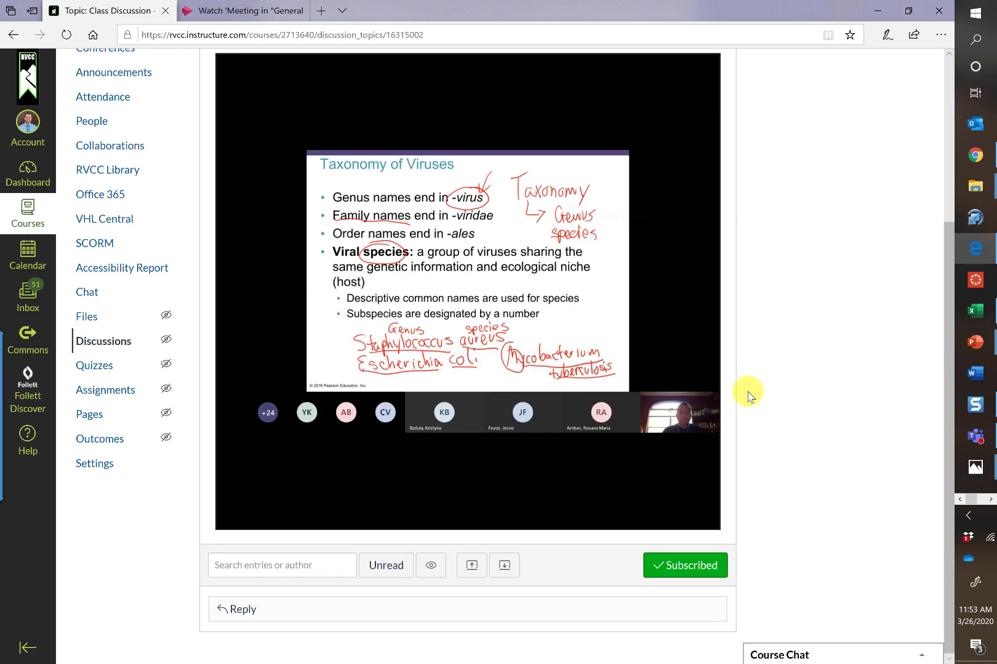
key("ctrl+a")
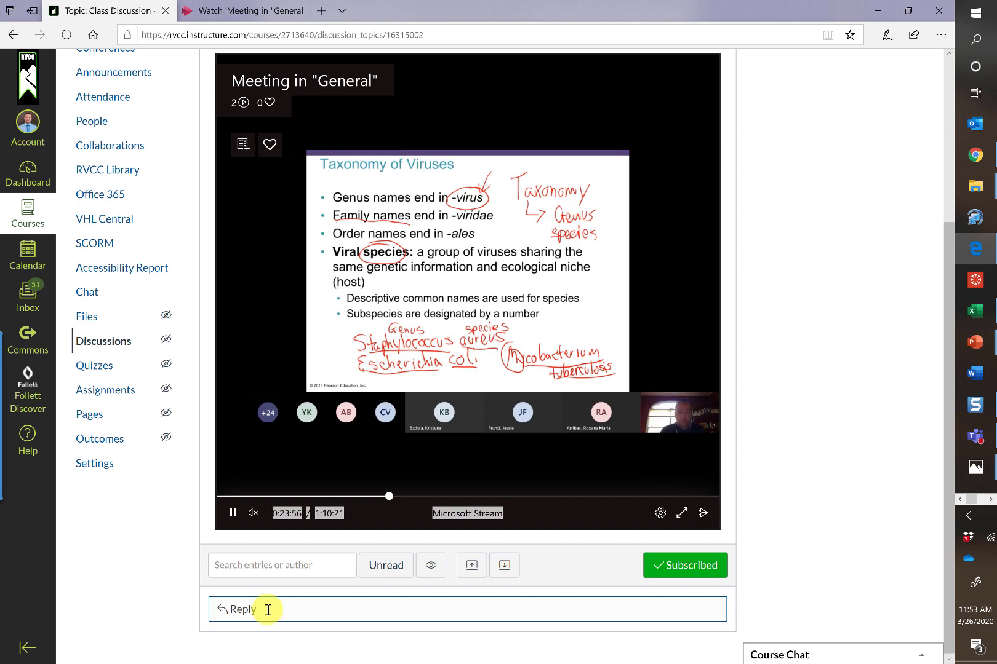
left_click(268, 609)
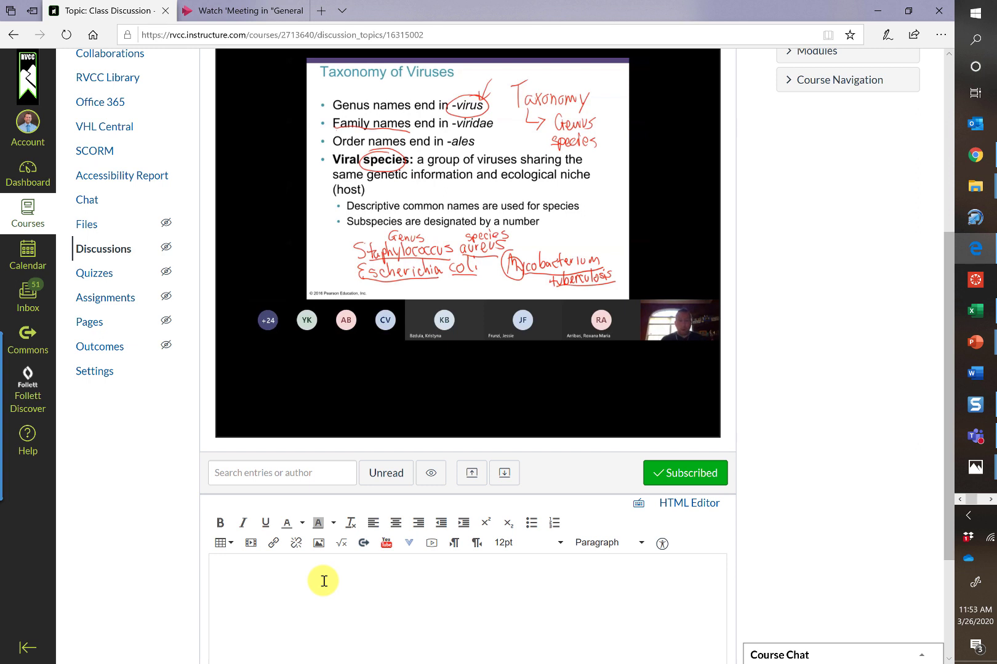
left_click(99, 331)
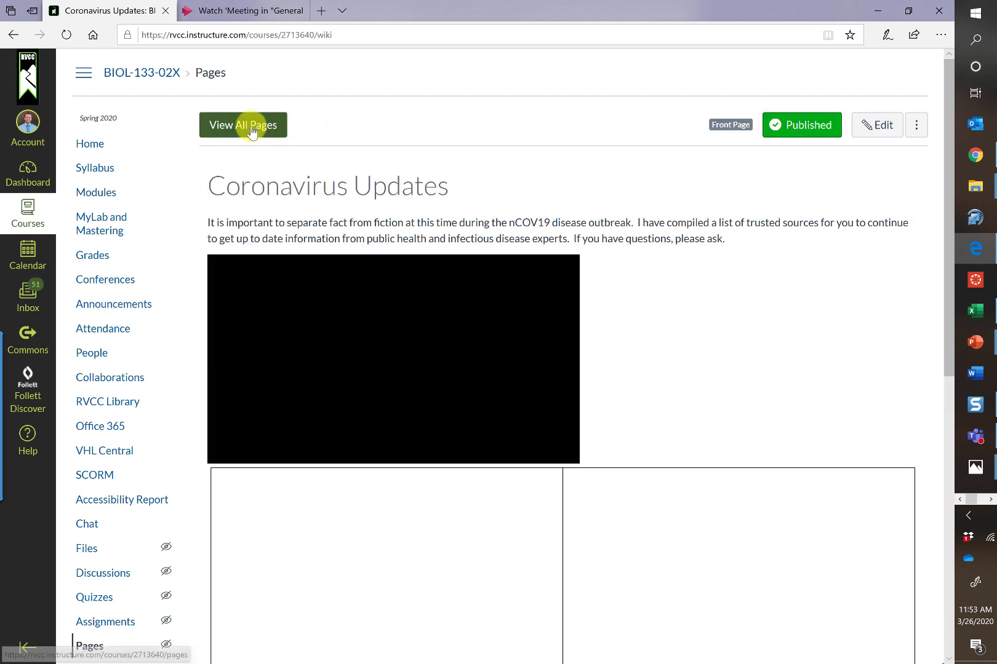
Step: Start a new 'Class Recording' page from the All Pages list
left_click(252, 132)
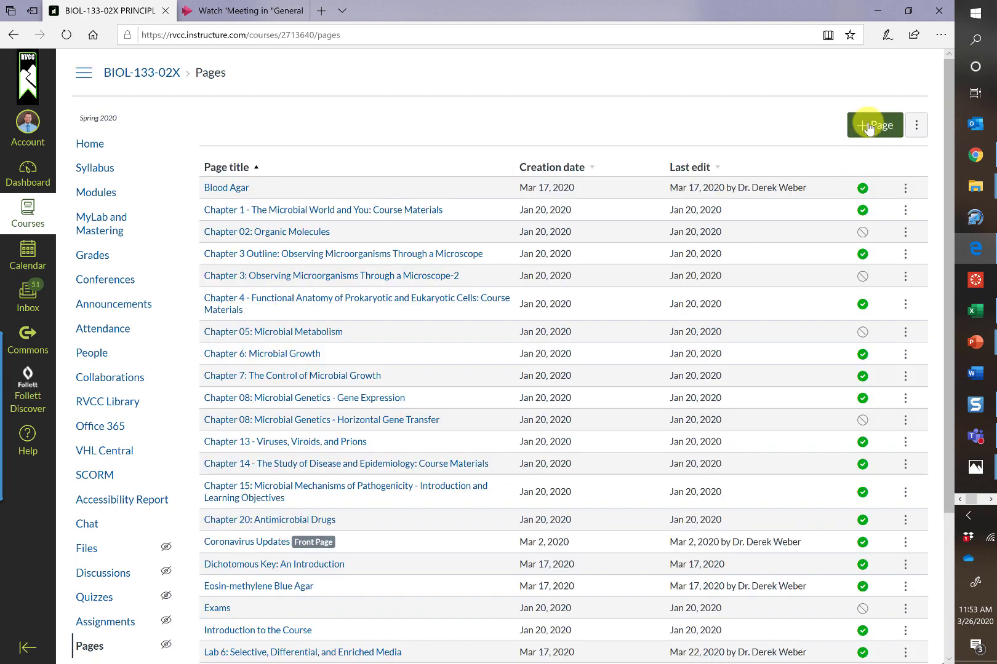
left_click(868, 126)
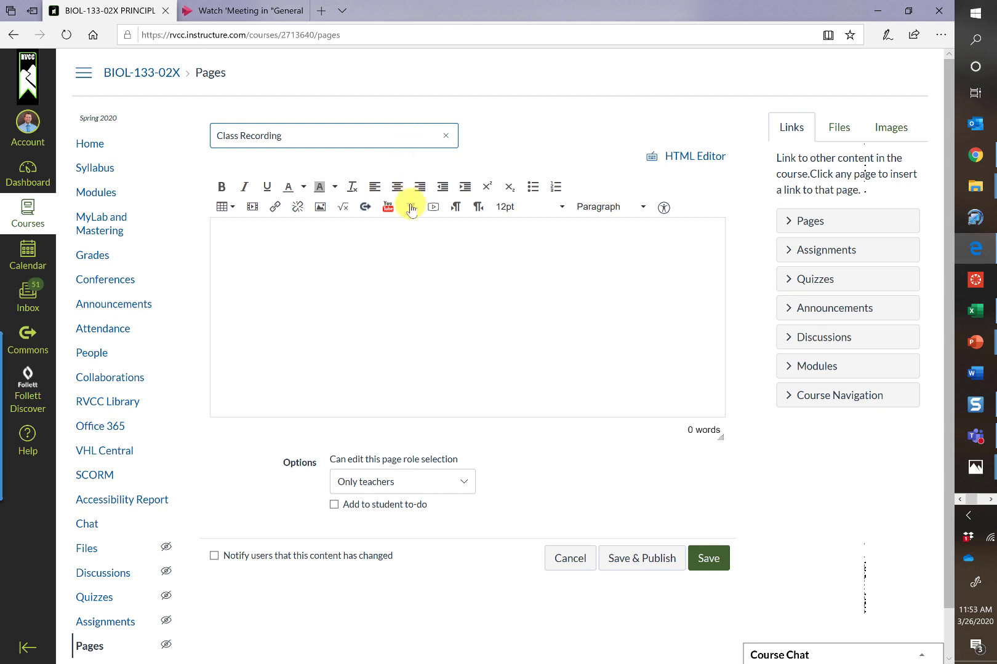
left_click(403, 231)
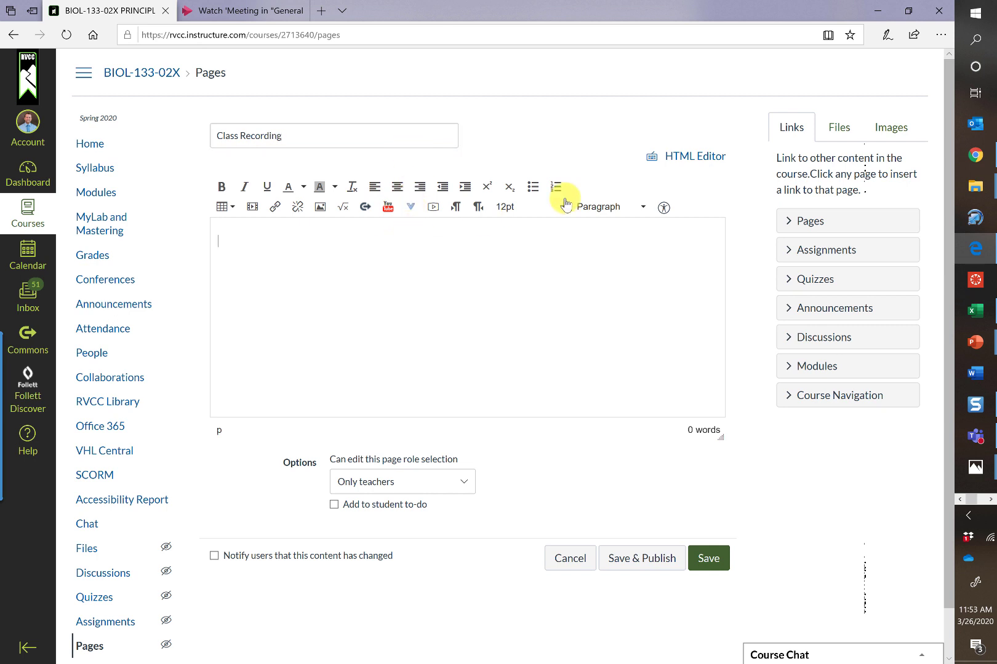
Step: Paste the Stream embed code into the page's HTML source and save the page
left_click(695, 158)
left_click(414, 200)
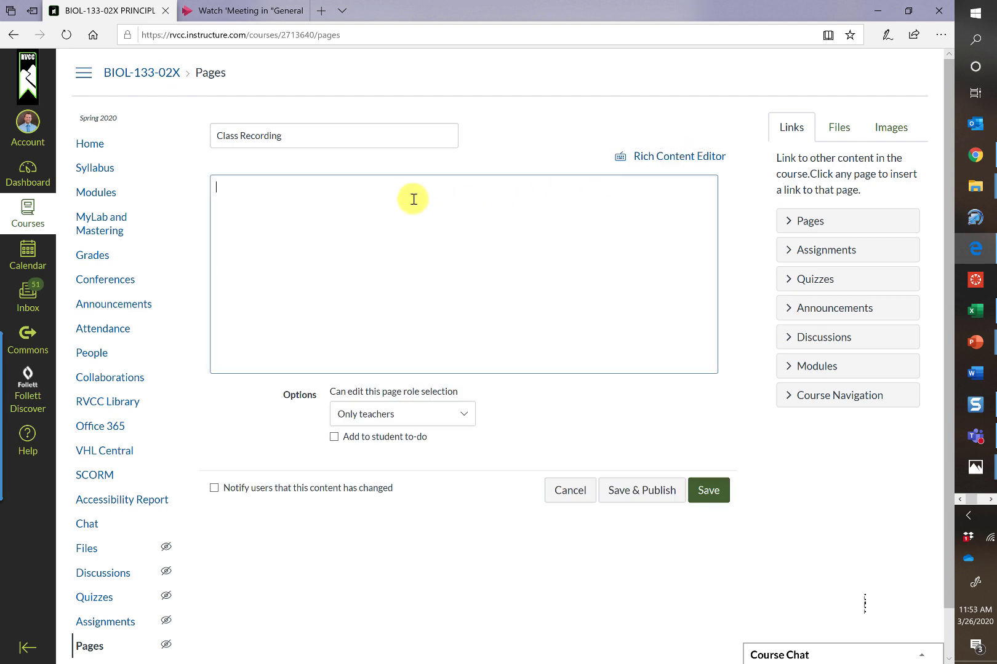
right_click(414, 199)
left_click(431, 209)
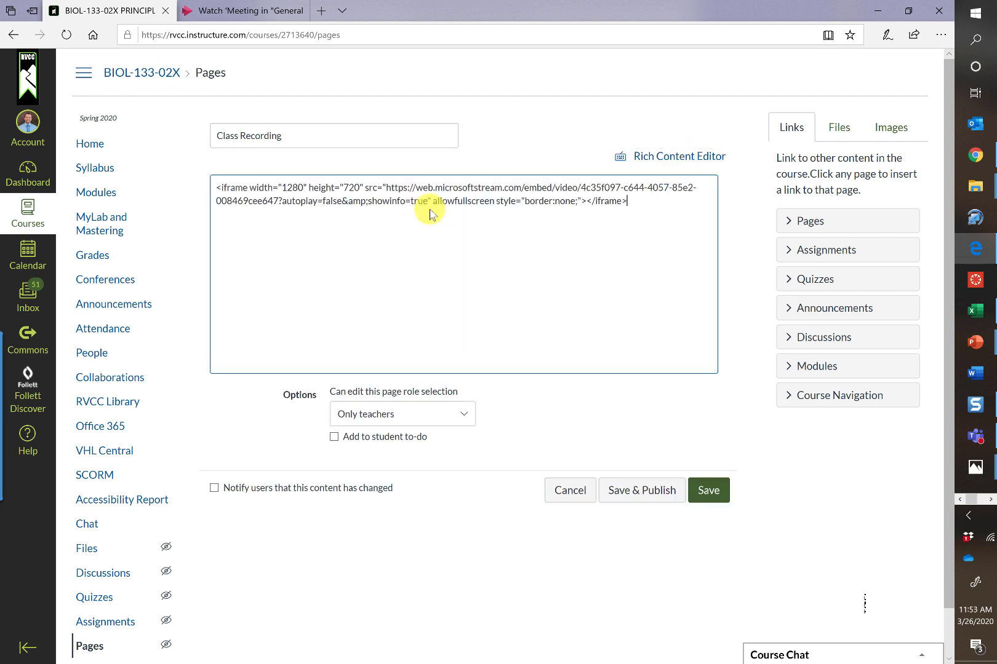
left_click(705, 159)
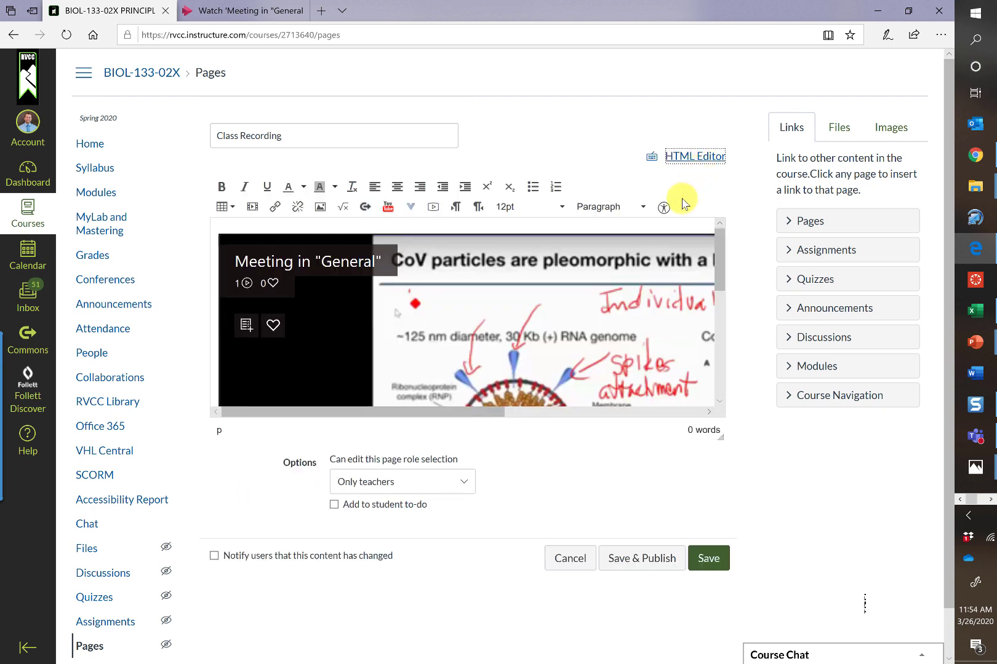
left_click(720, 560)
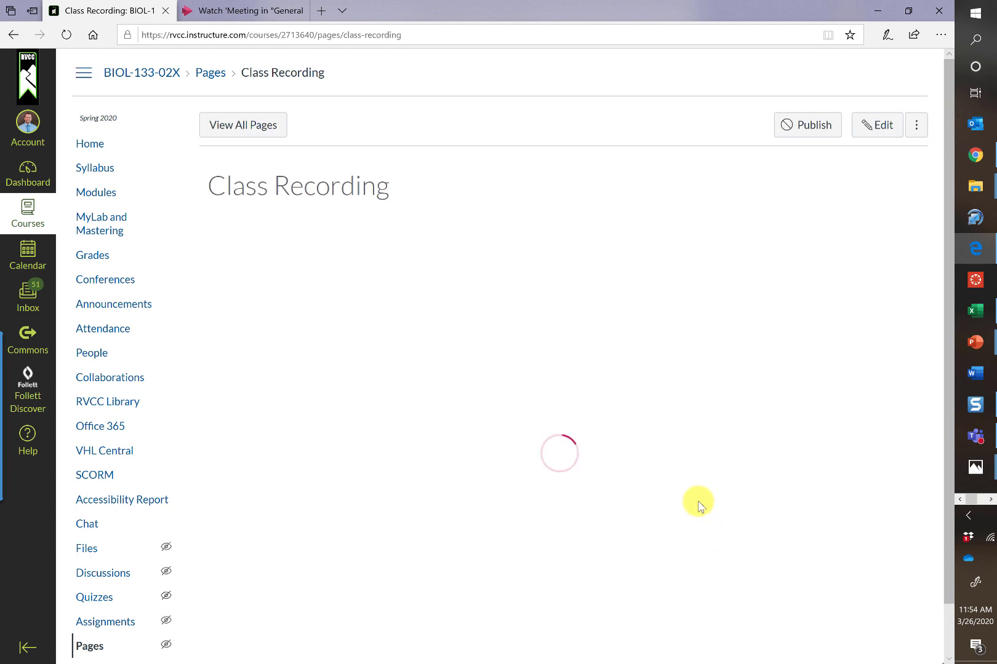
scroll(697, 501, "down", 1)
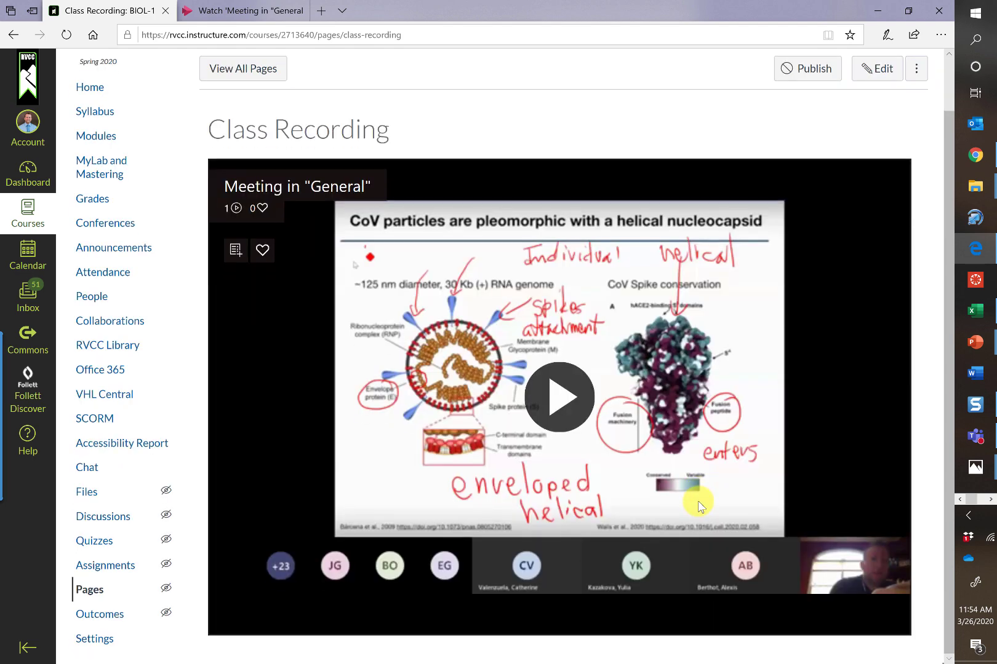
left_click(91, 139)
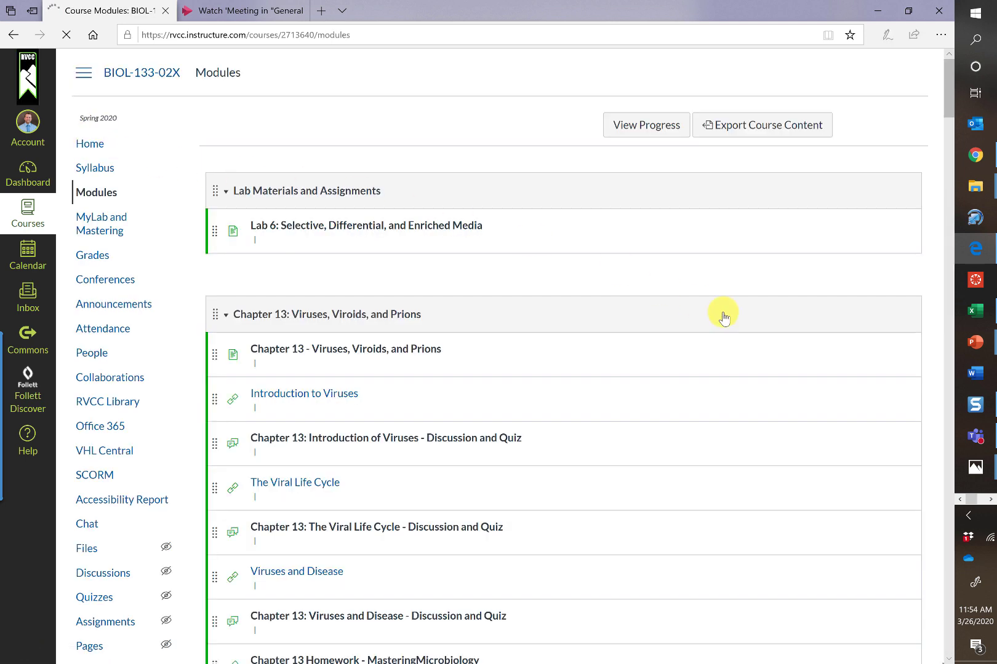
Step: Add 'Class Discussion - Thursday 3/26' as a Discussion item to the Chapter 13 module
scroll(329, 256, "down", 3)
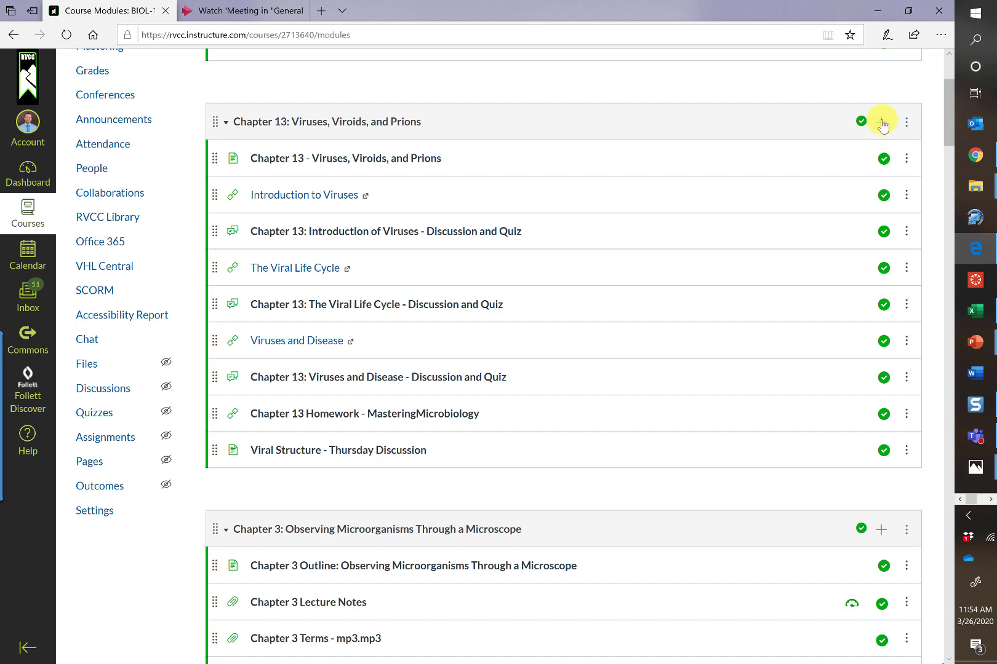
left_click(881, 122)
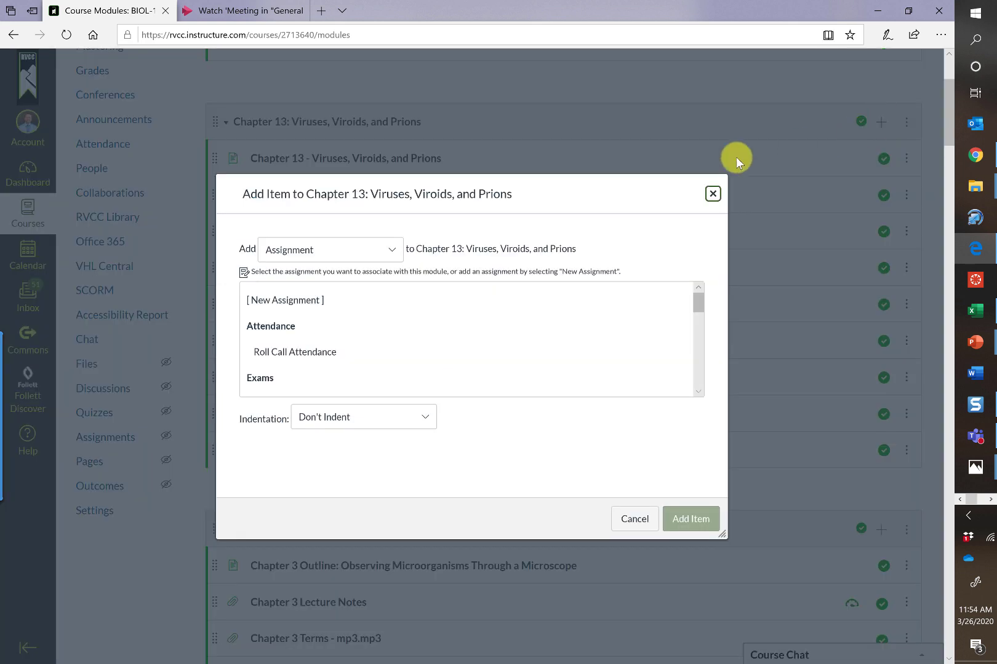
left_click(392, 251)
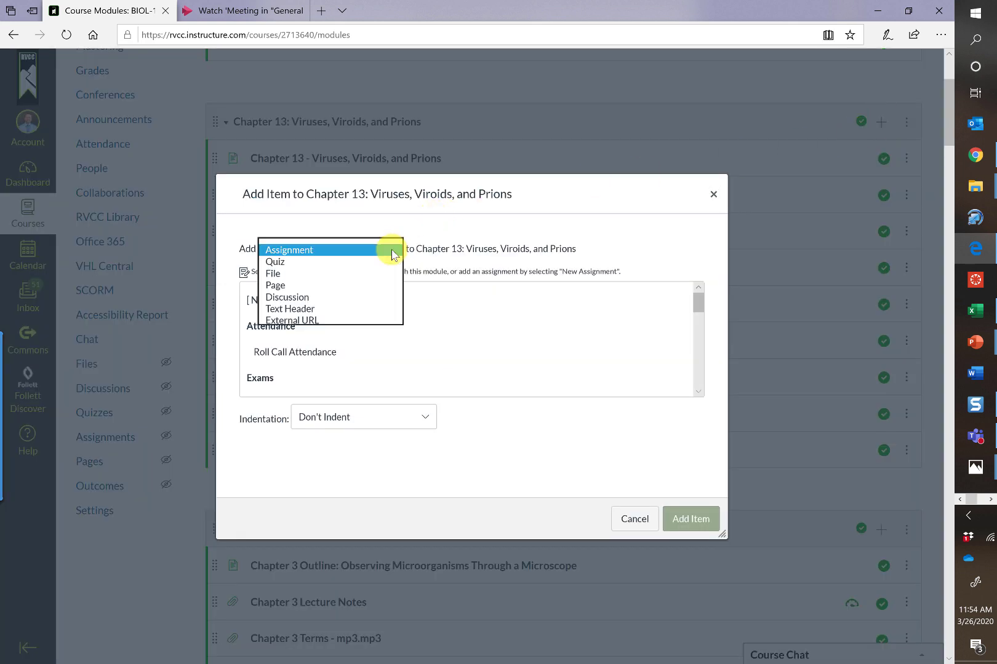
left_click(345, 298)
scroll(465, 315, "down", 3)
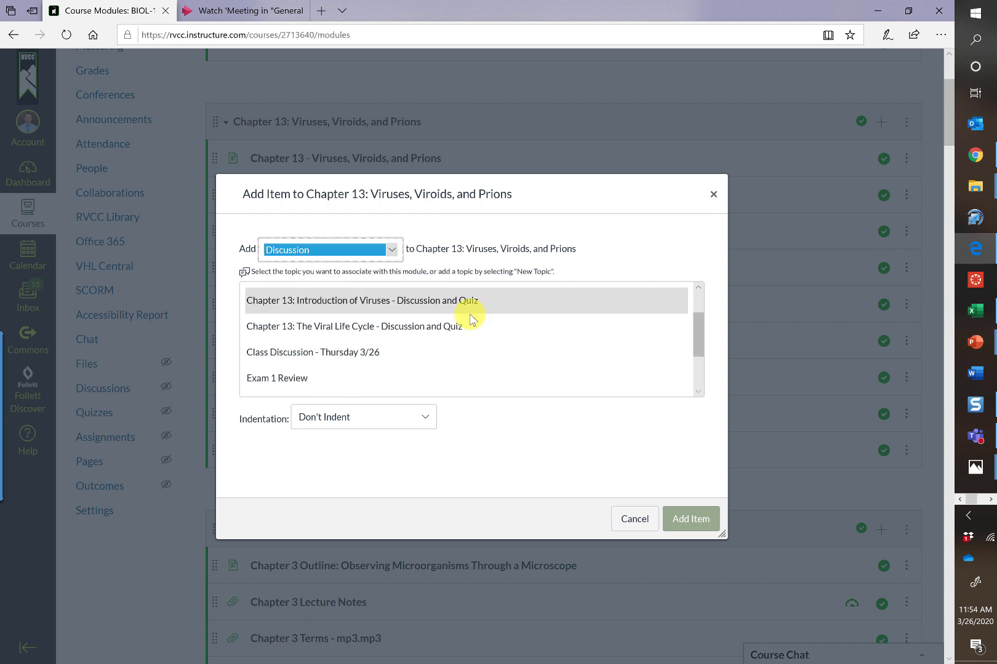
left_click(396, 342)
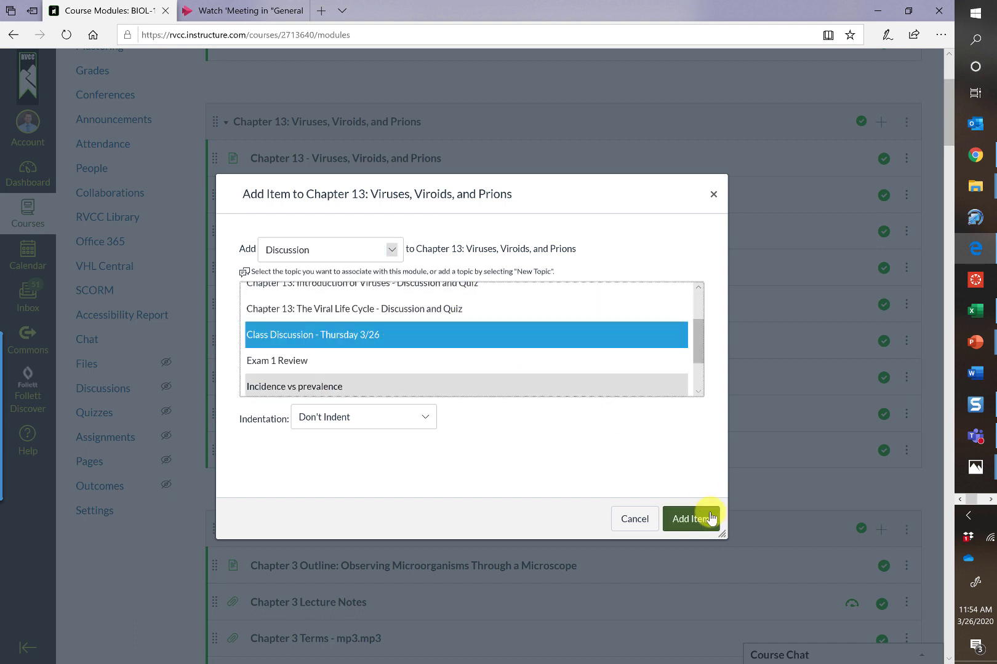
left_click(703, 519)
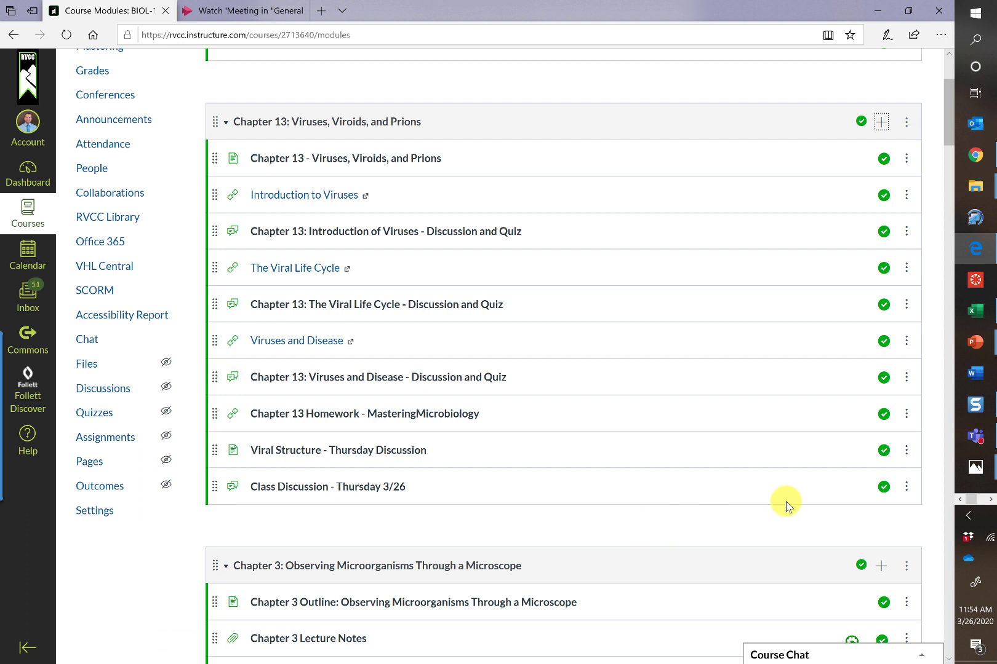
left_click(990, 500)
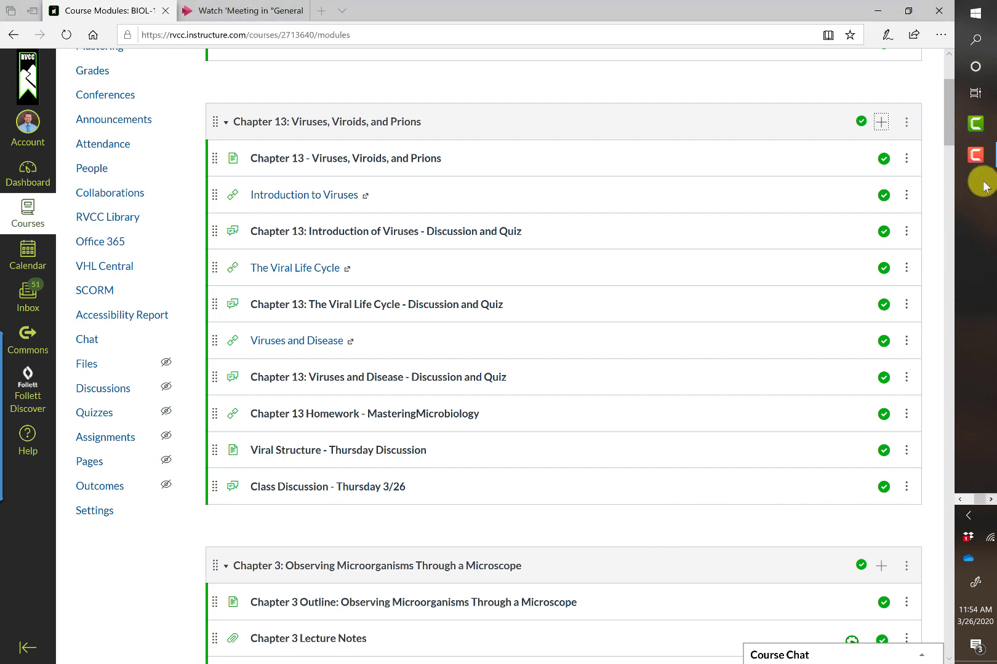